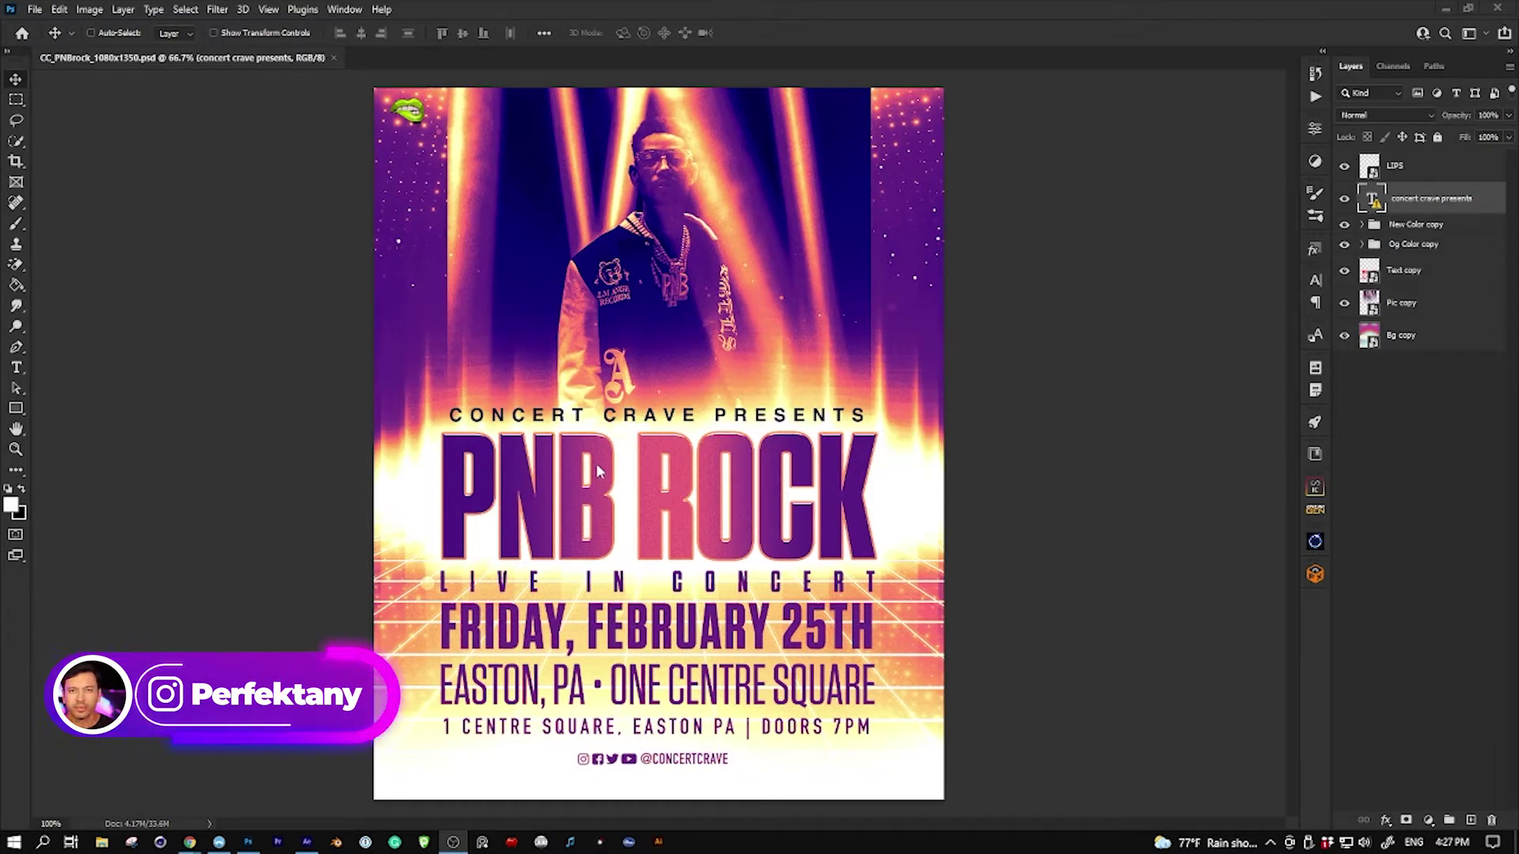
# Toggle the New Color copy group off and on to compare the poster colors, and expand it to inspect its adjustment layers.
pyautogui.press('z')
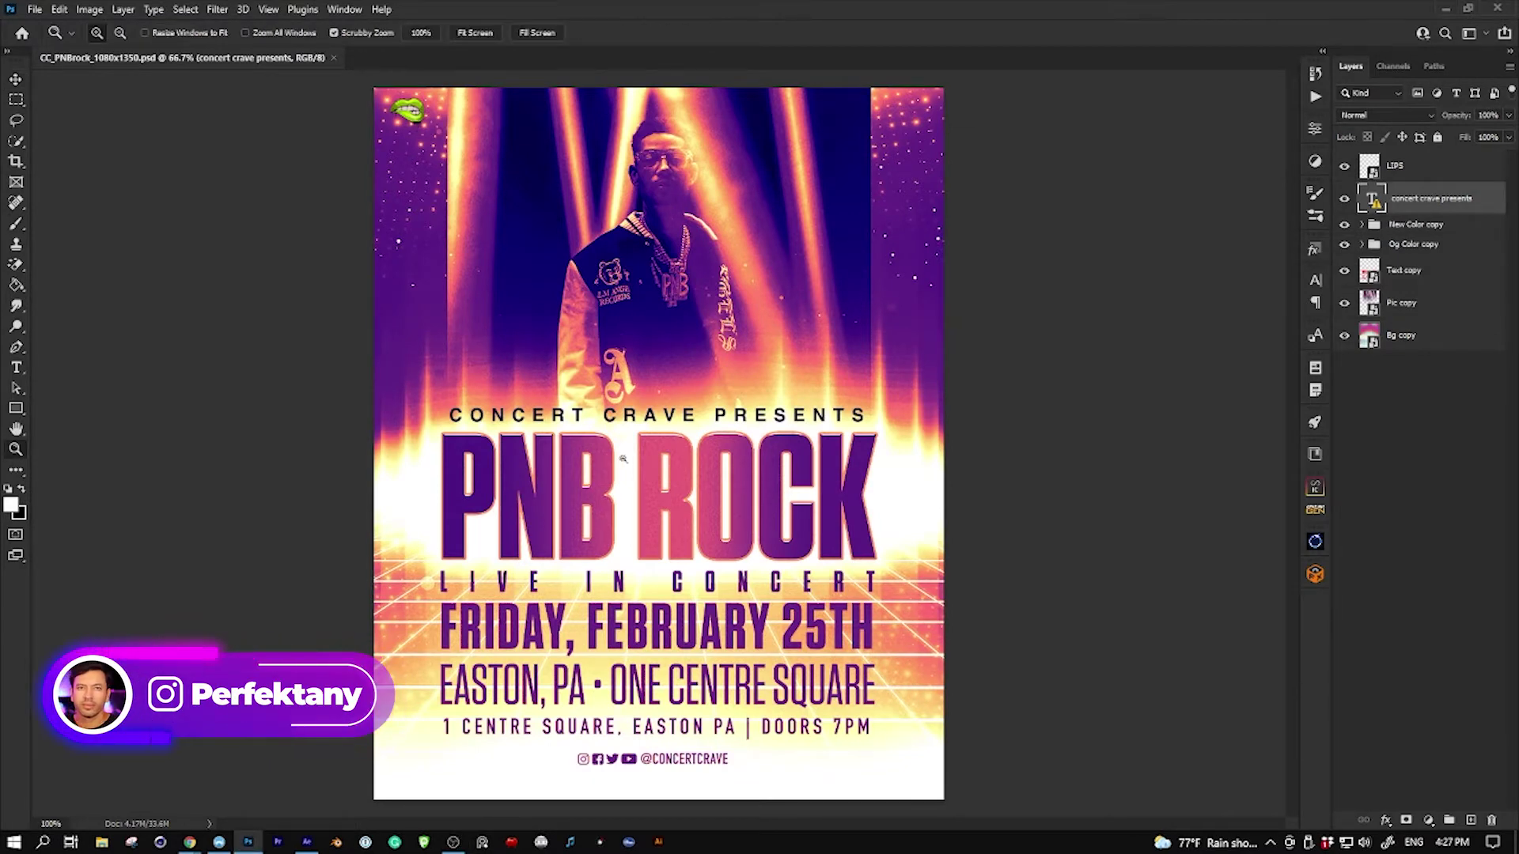
pyautogui.click(1345, 225)
pyautogui.click(1344, 225)
pyautogui.click(1361, 226)
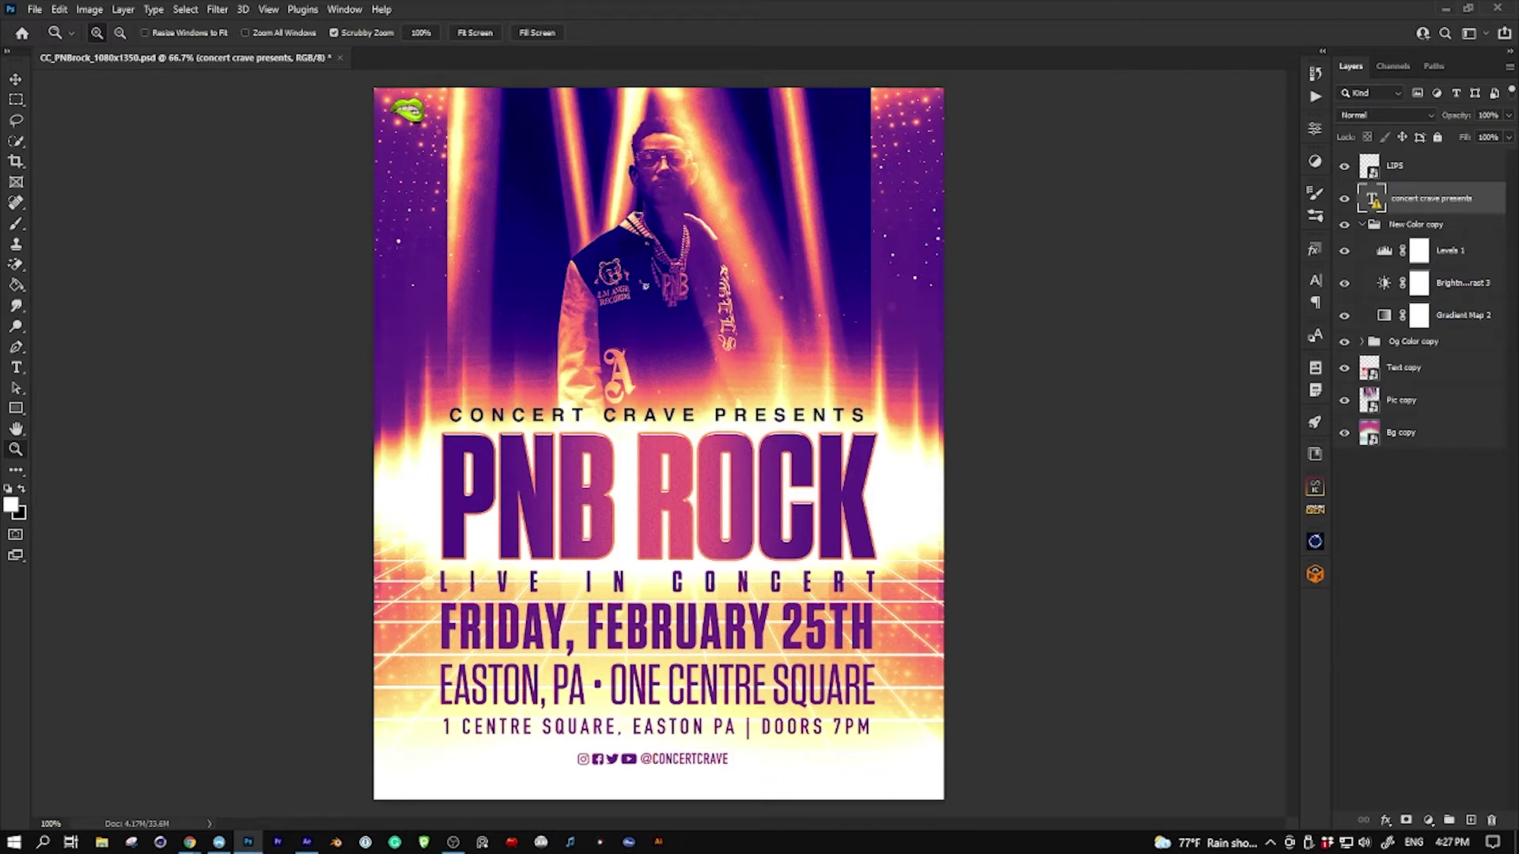
# Switch to After Effects and import CC_PNBrock_1080x1350.psd as a composition retaining layer sizes, with editable layer styles.
pyautogui.click(307, 841)
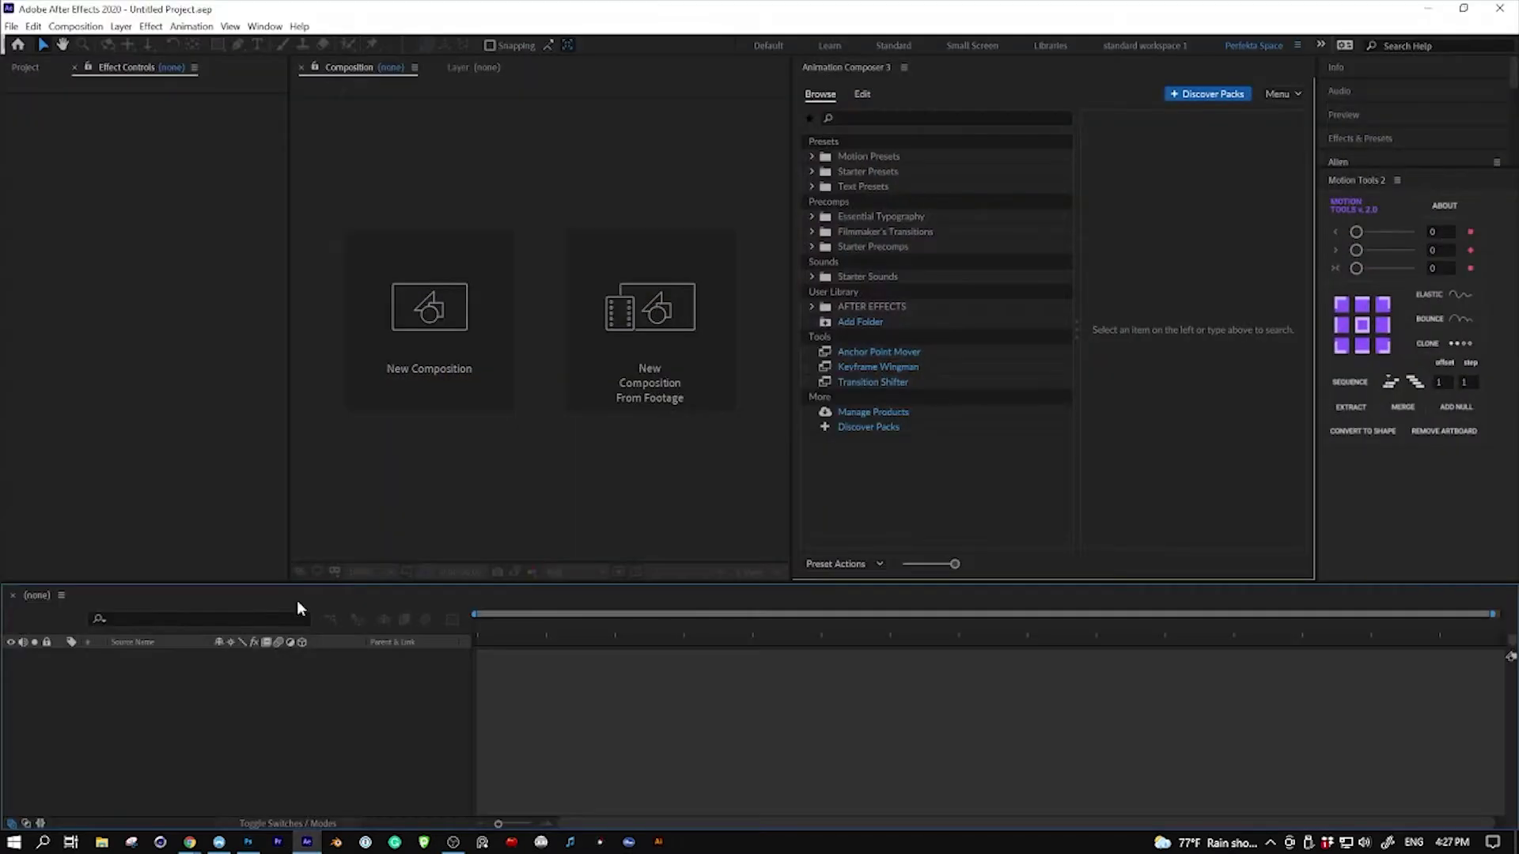
pyautogui.click(11, 26)
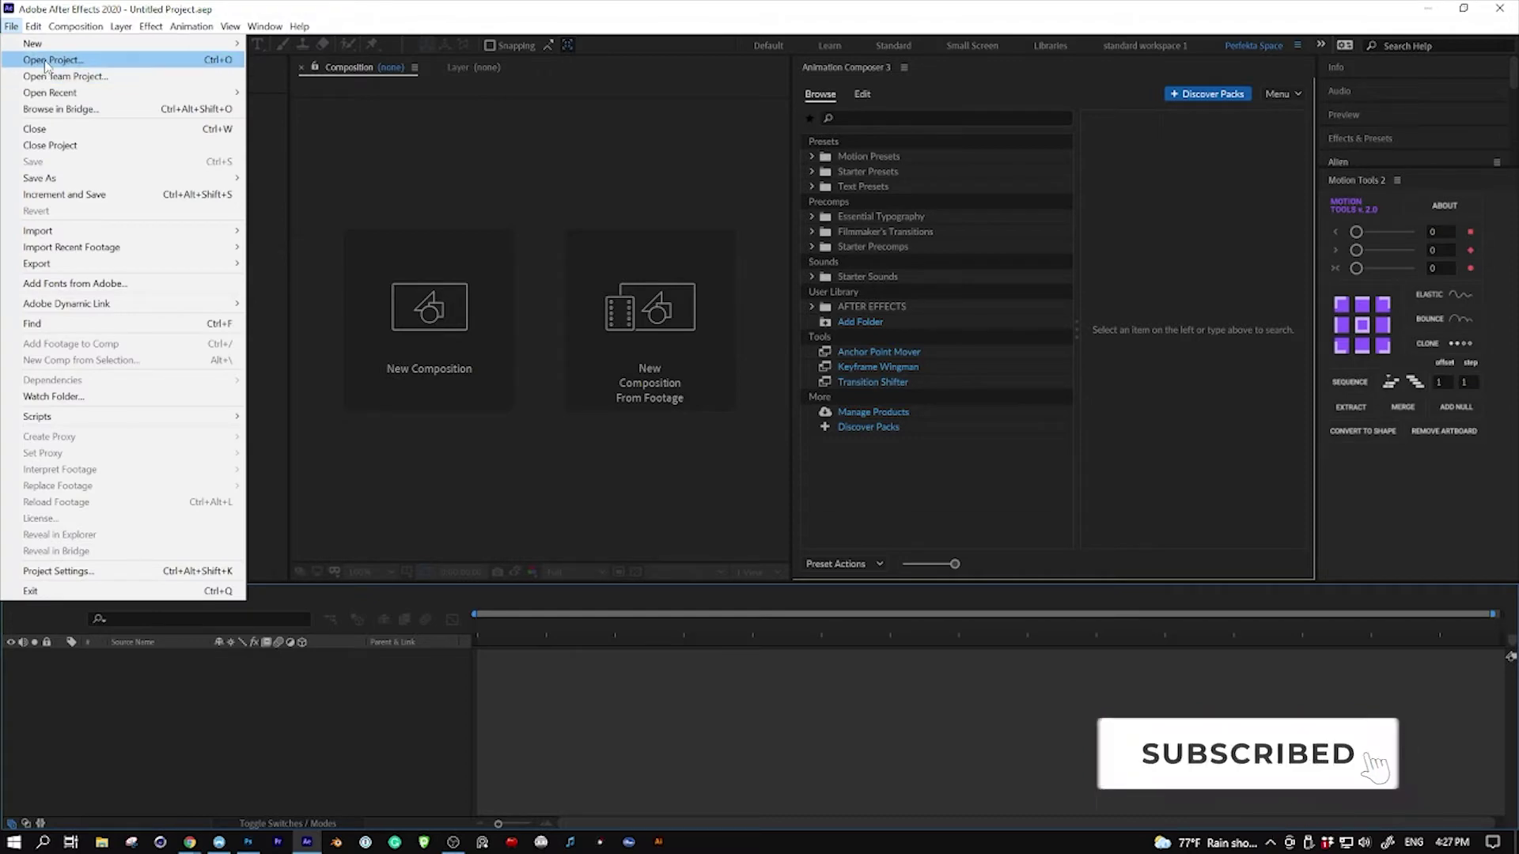
pyautogui.moveTo(159, 230)
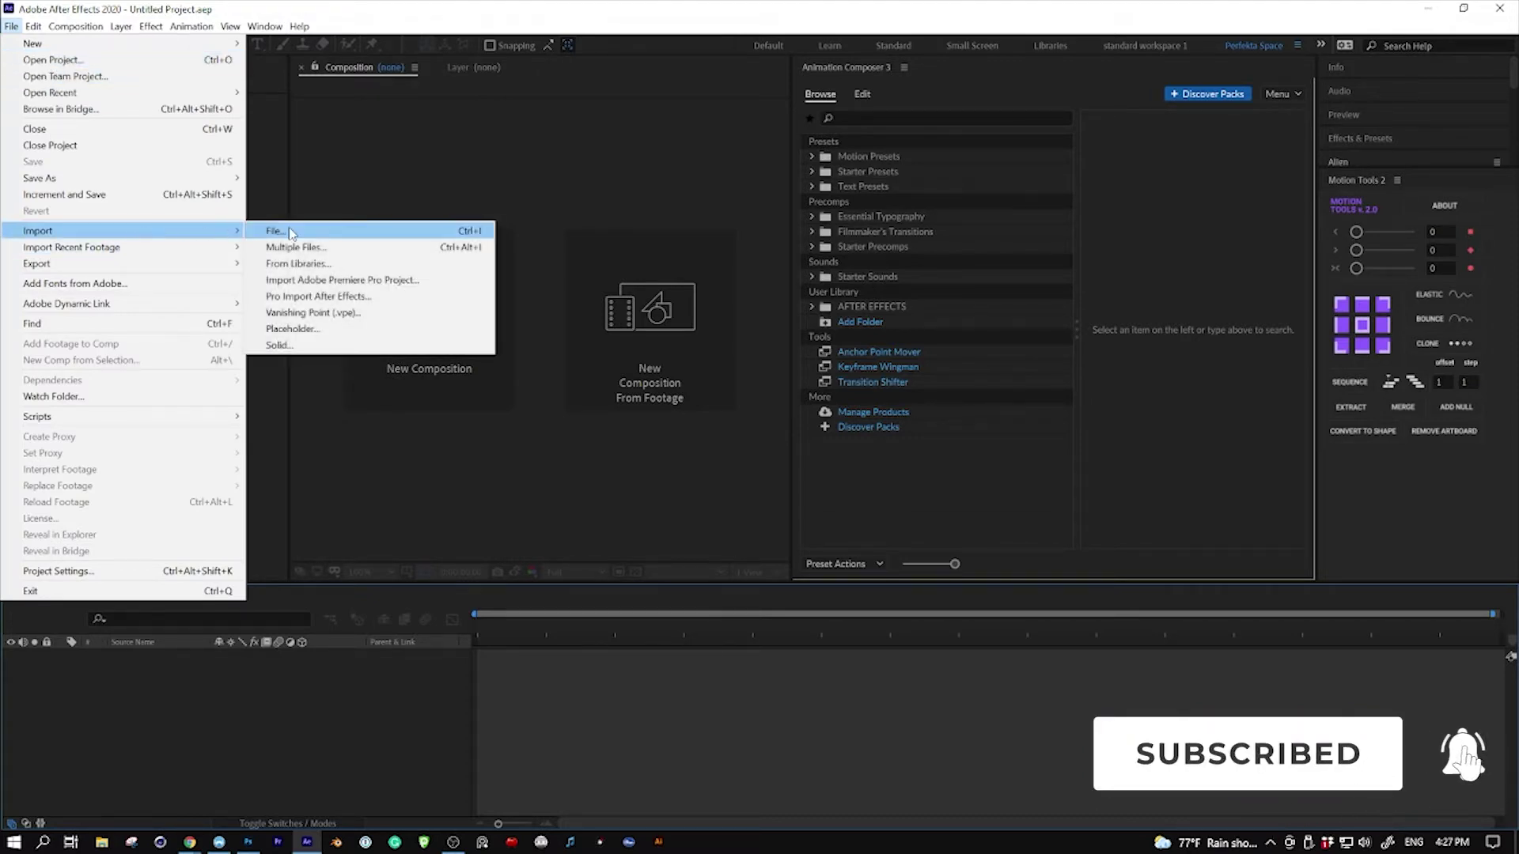
pyautogui.click(290, 229)
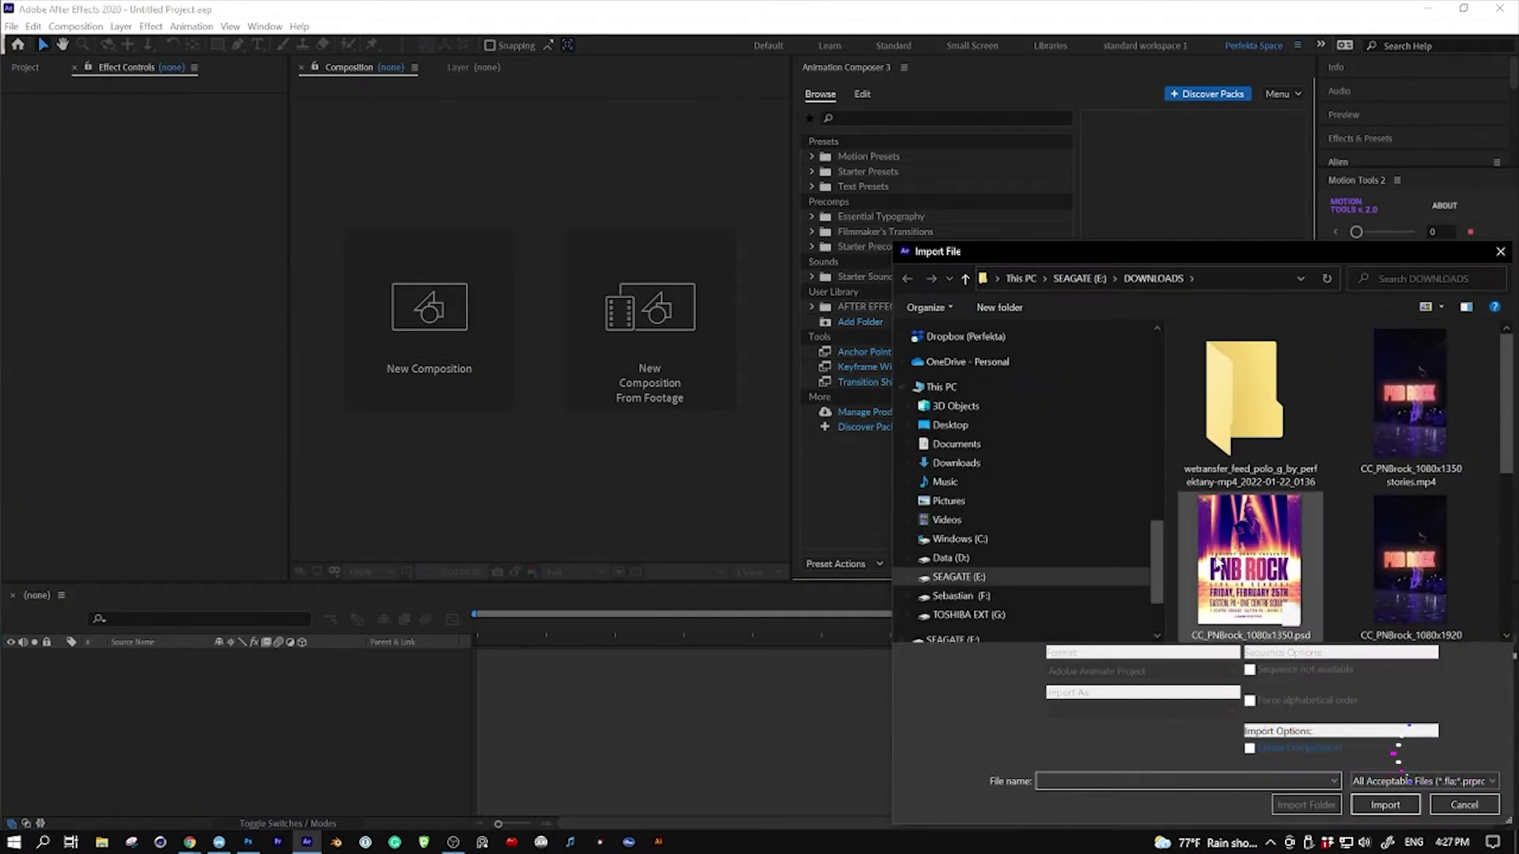
pyautogui.click(1274, 574)
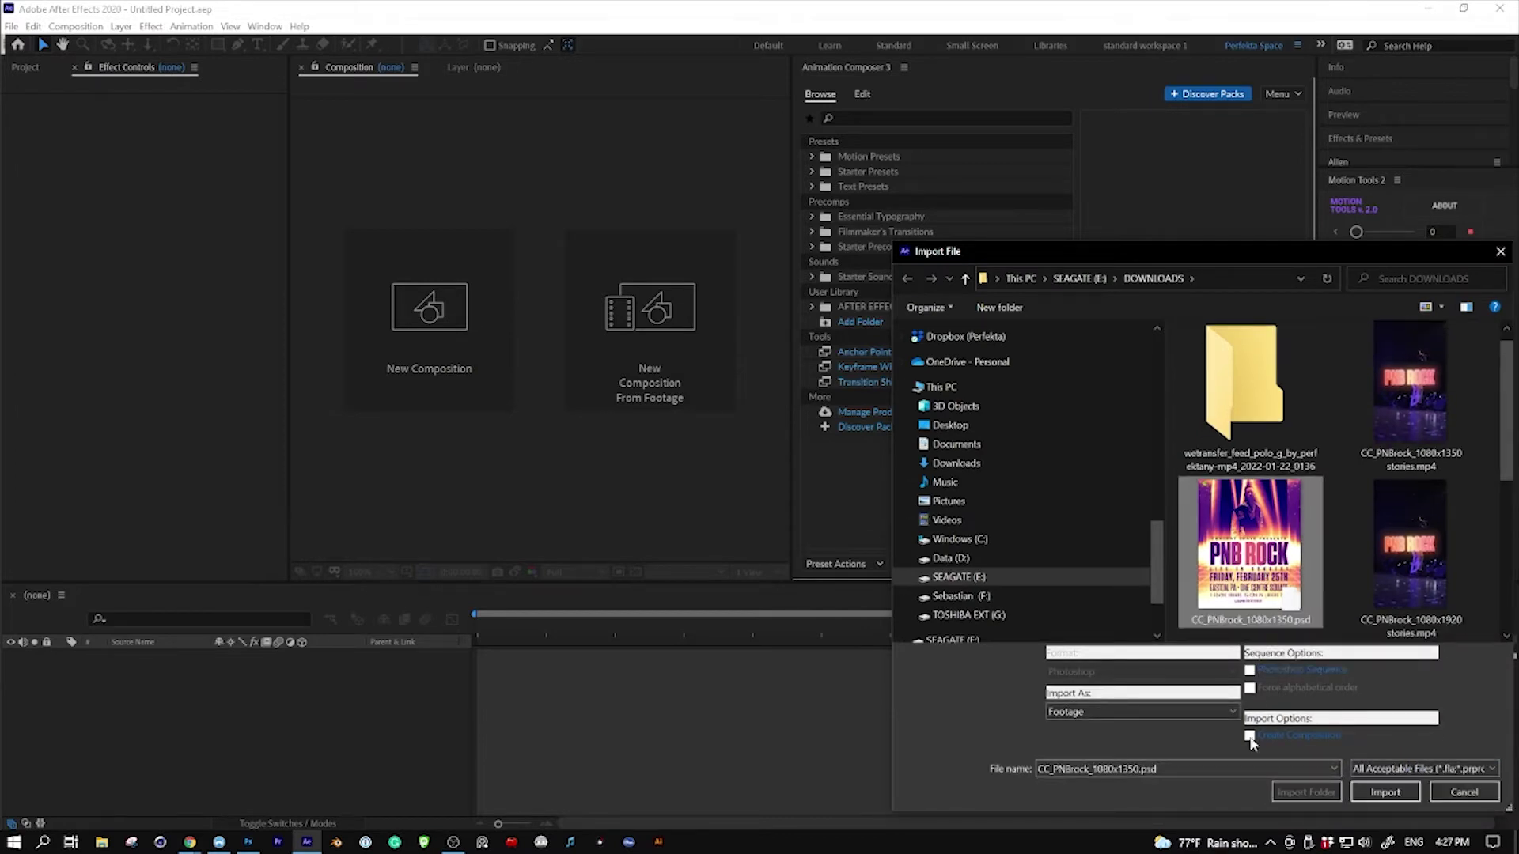
pyautogui.press('Return')
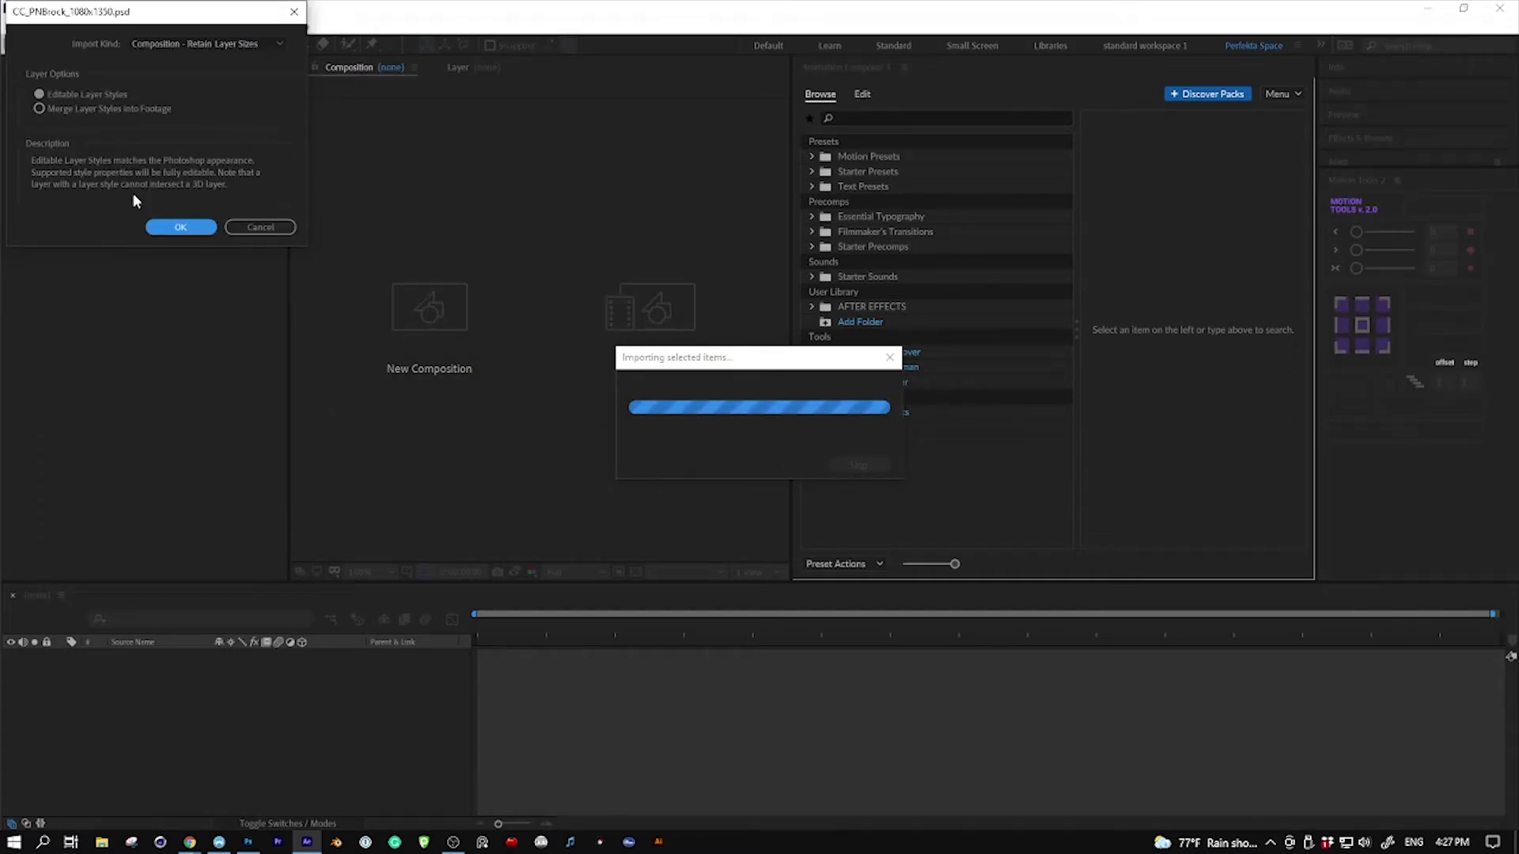
pyautogui.click(177, 227)
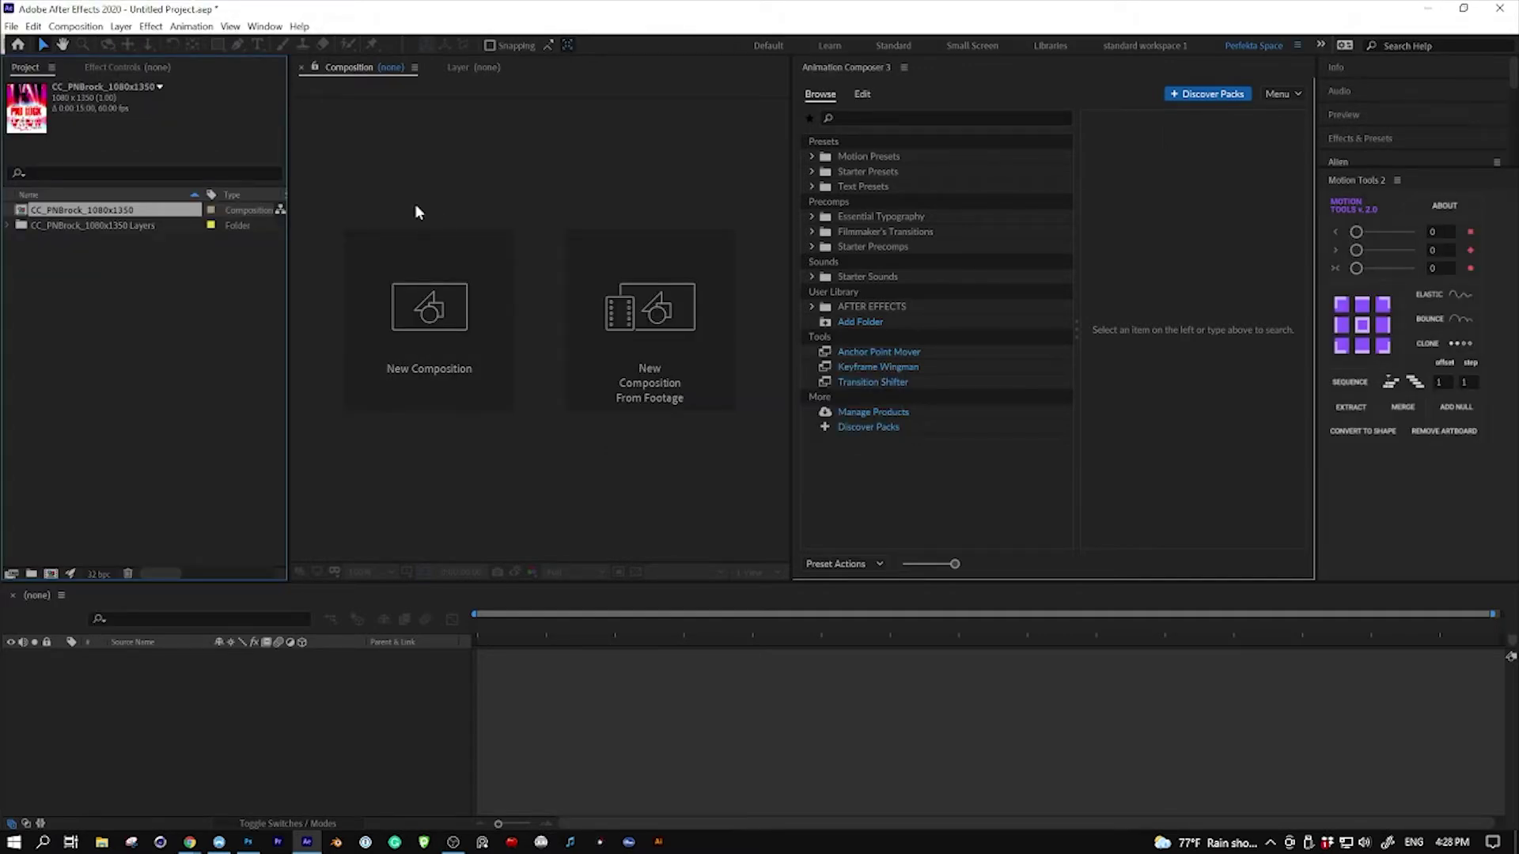
# Open the imported CC_PNBrock_1080x1350 composition and inspect the layers inside its New Color copy precomposition.
pyautogui.doubleClick(52, 213)
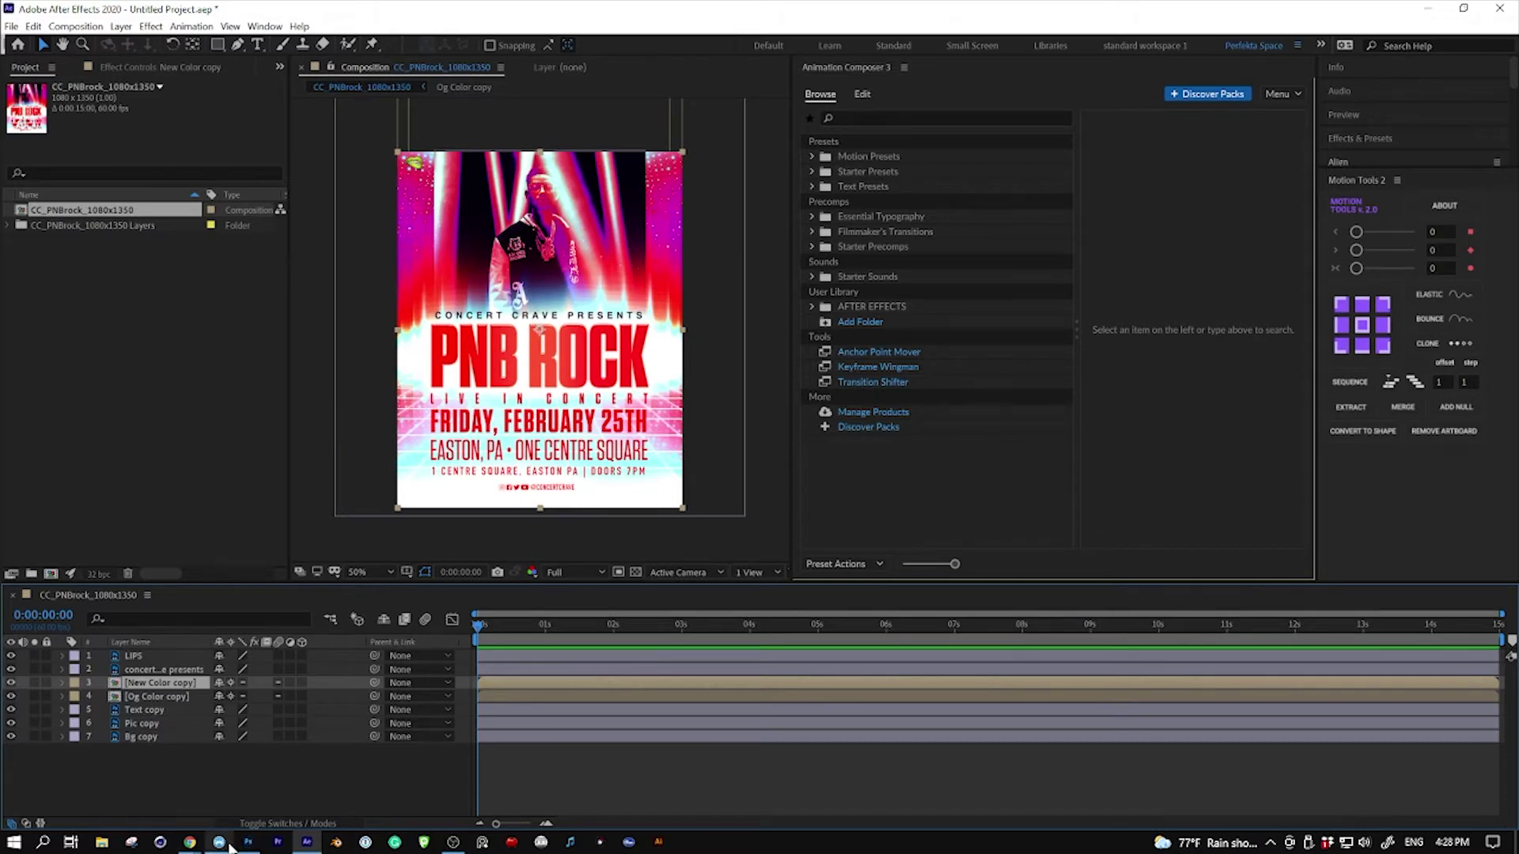
pyautogui.moveTo(247, 842)
pyautogui.doubleClick(139, 684)
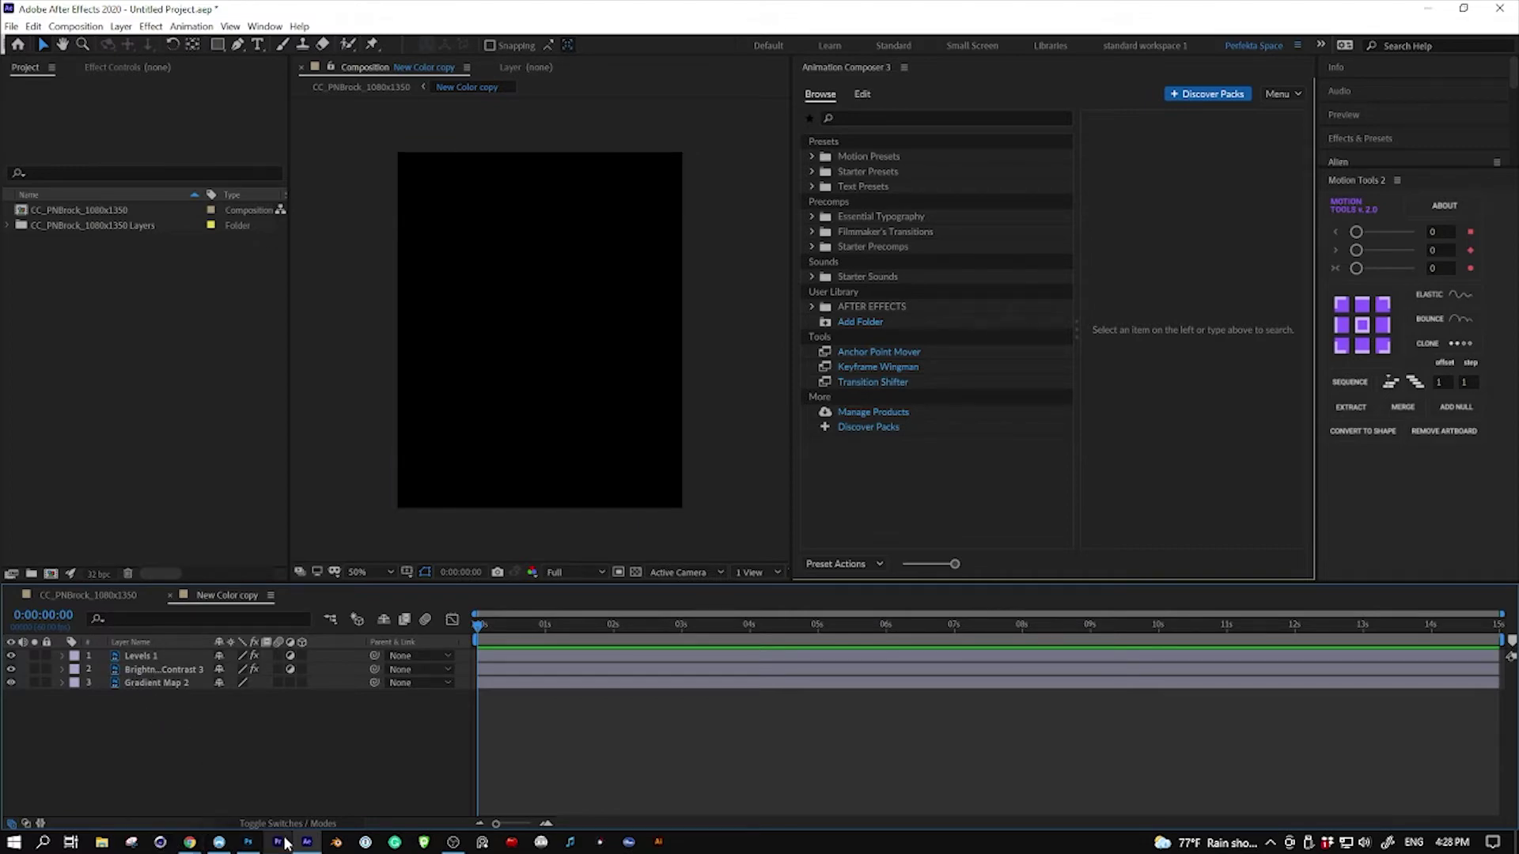
# Hide Gradient Map 2 in Photoshop and compare the poster with the main composition in After Effects.
pyautogui.click(248, 843)
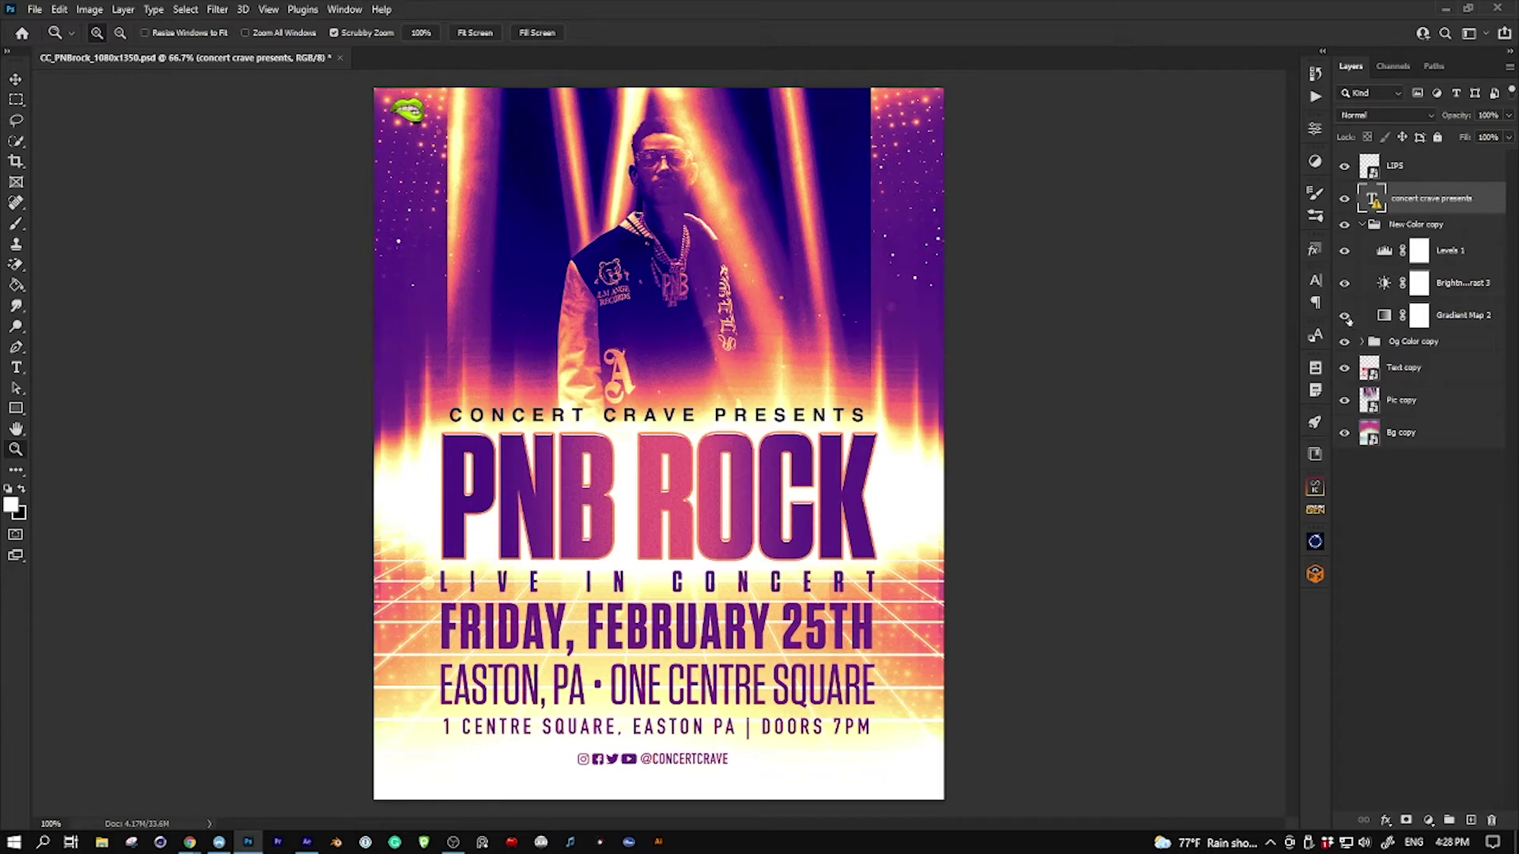
pyautogui.click(1345, 316)
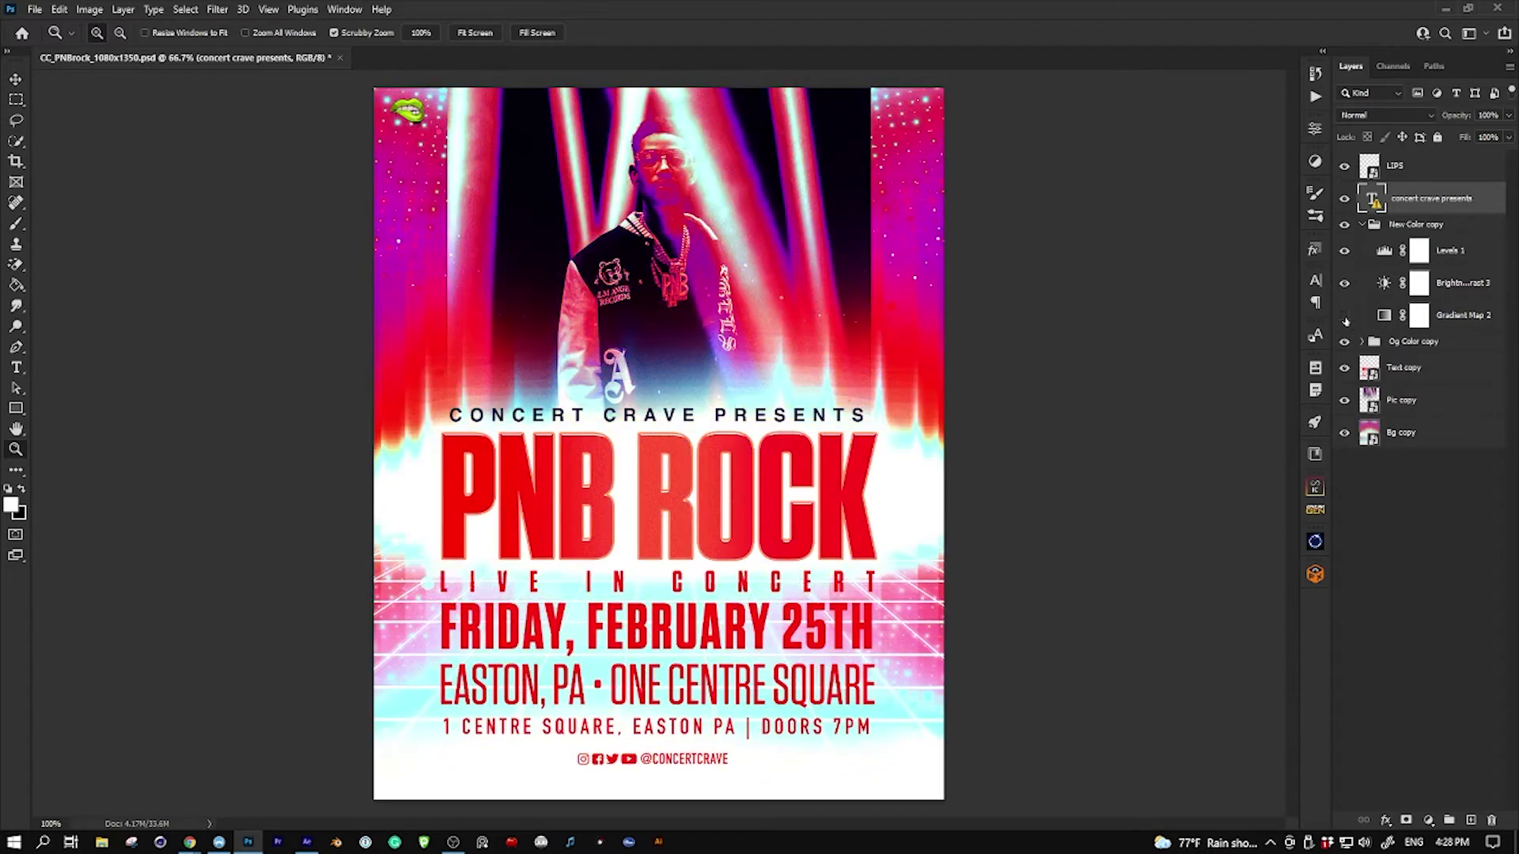
pyautogui.click(307, 842)
pyautogui.click(127, 595)
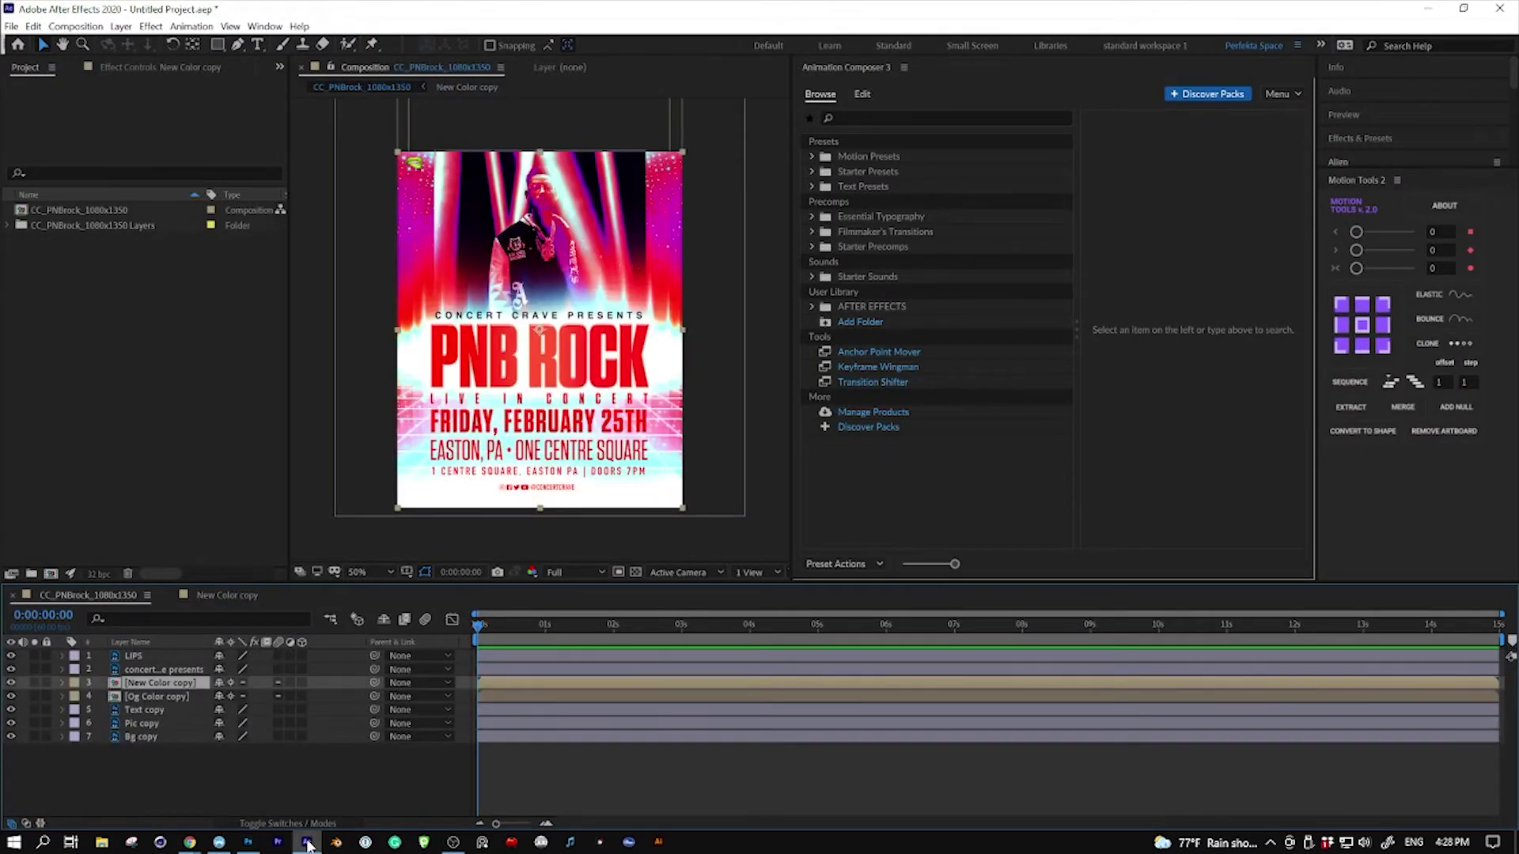
# Return to Photoshop and move the collapsed New Color copy group to the top of the layer stack.
pyautogui.click(1430, 11)
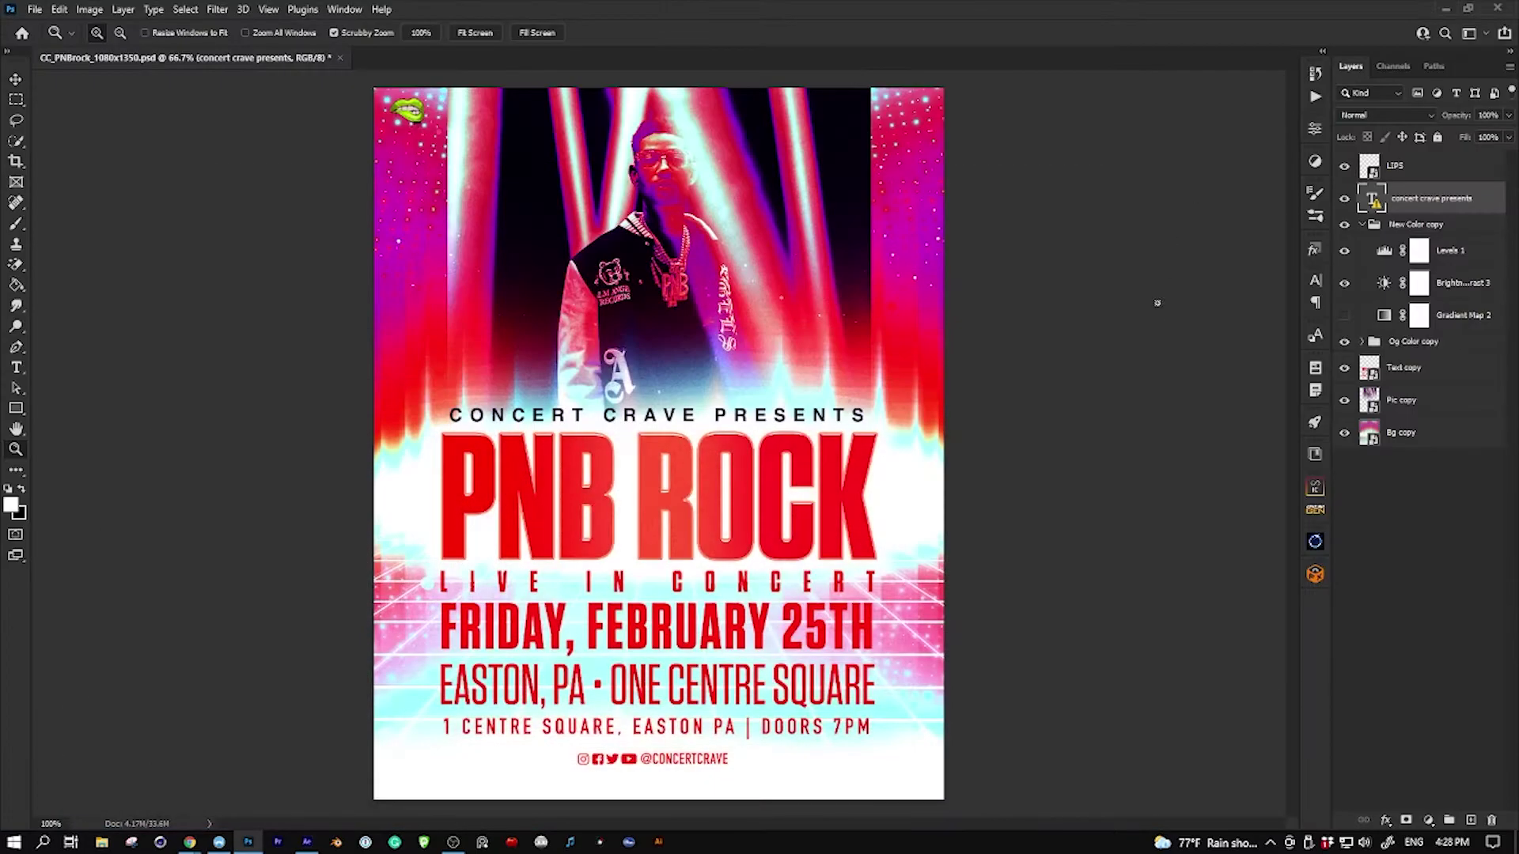
pyautogui.hotkey('ctrl', '1')
pyautogui.scroll(-5, 1165, 274)
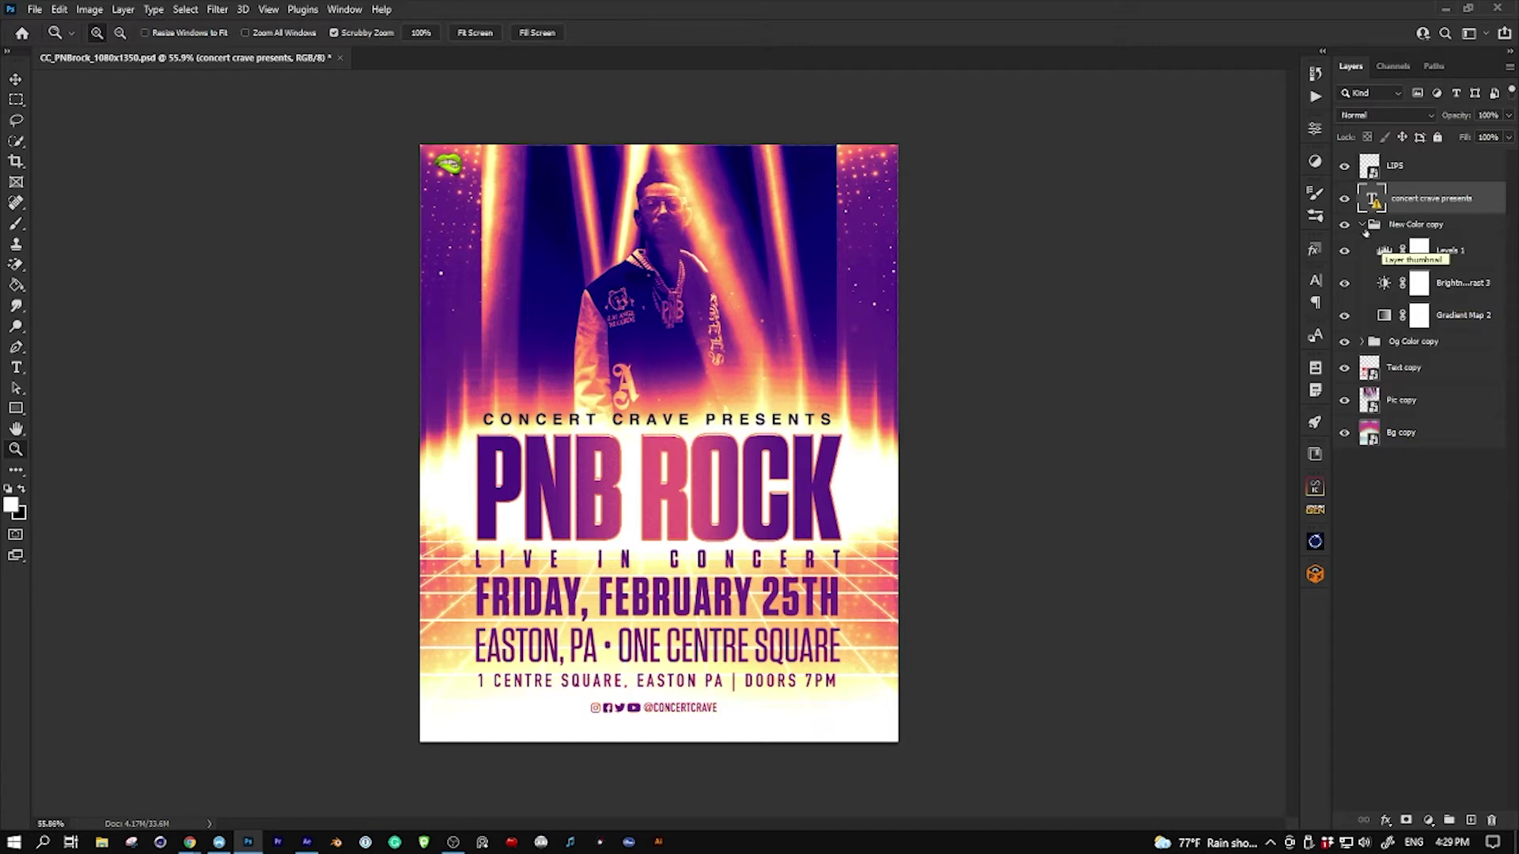
pyautogui.click(1363, 226)
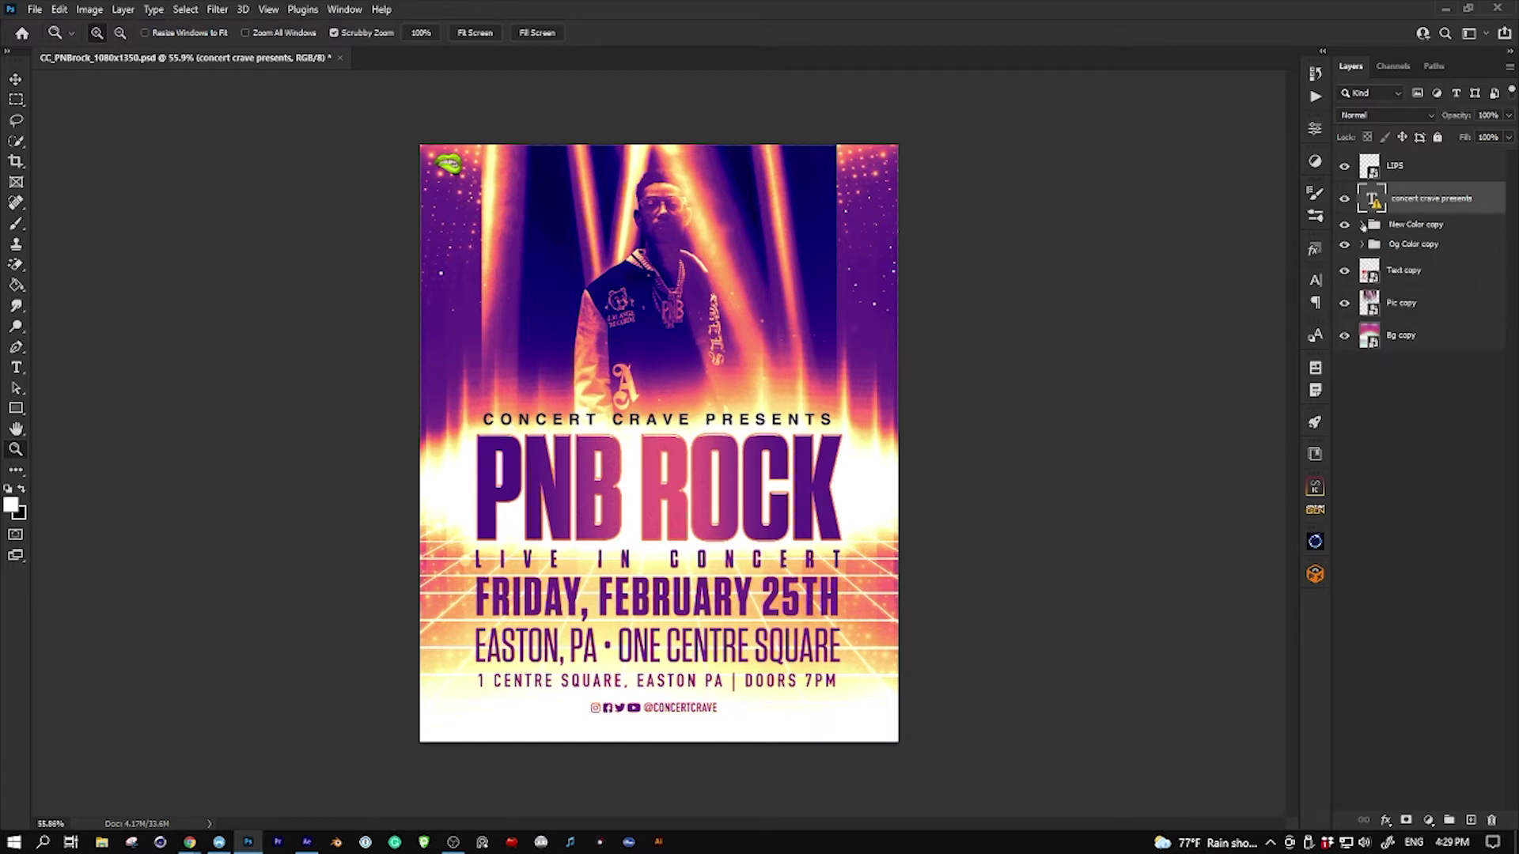
pyautogui.moveTo(1396, 162); pyautogui.dragTo(1397, 161)
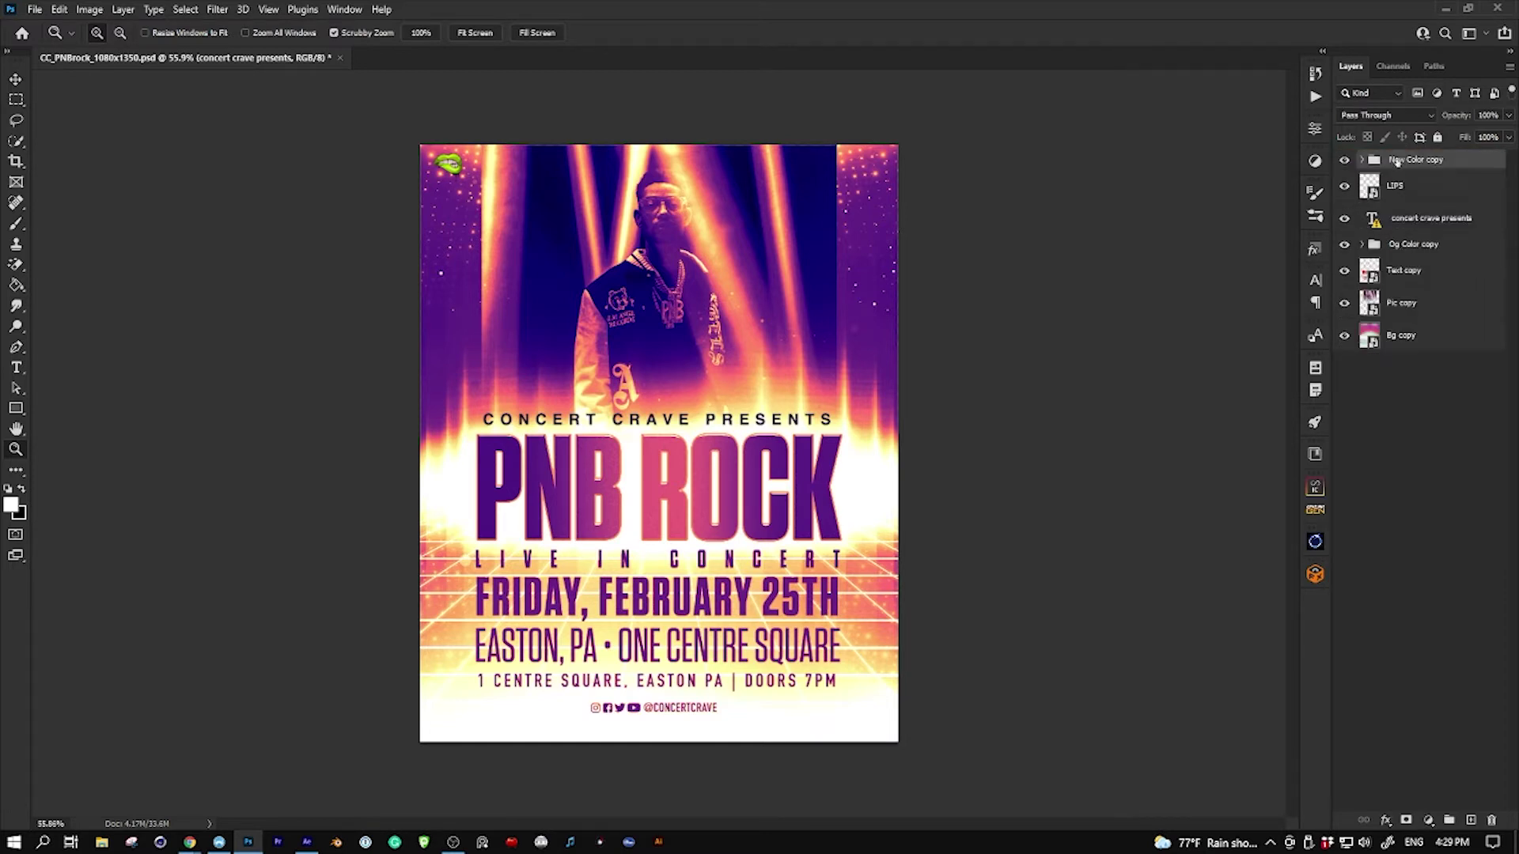
# Delete all layers below the New Color copy group, from LIPS down to Bg copy.
pyautogui.click(1397, 185)
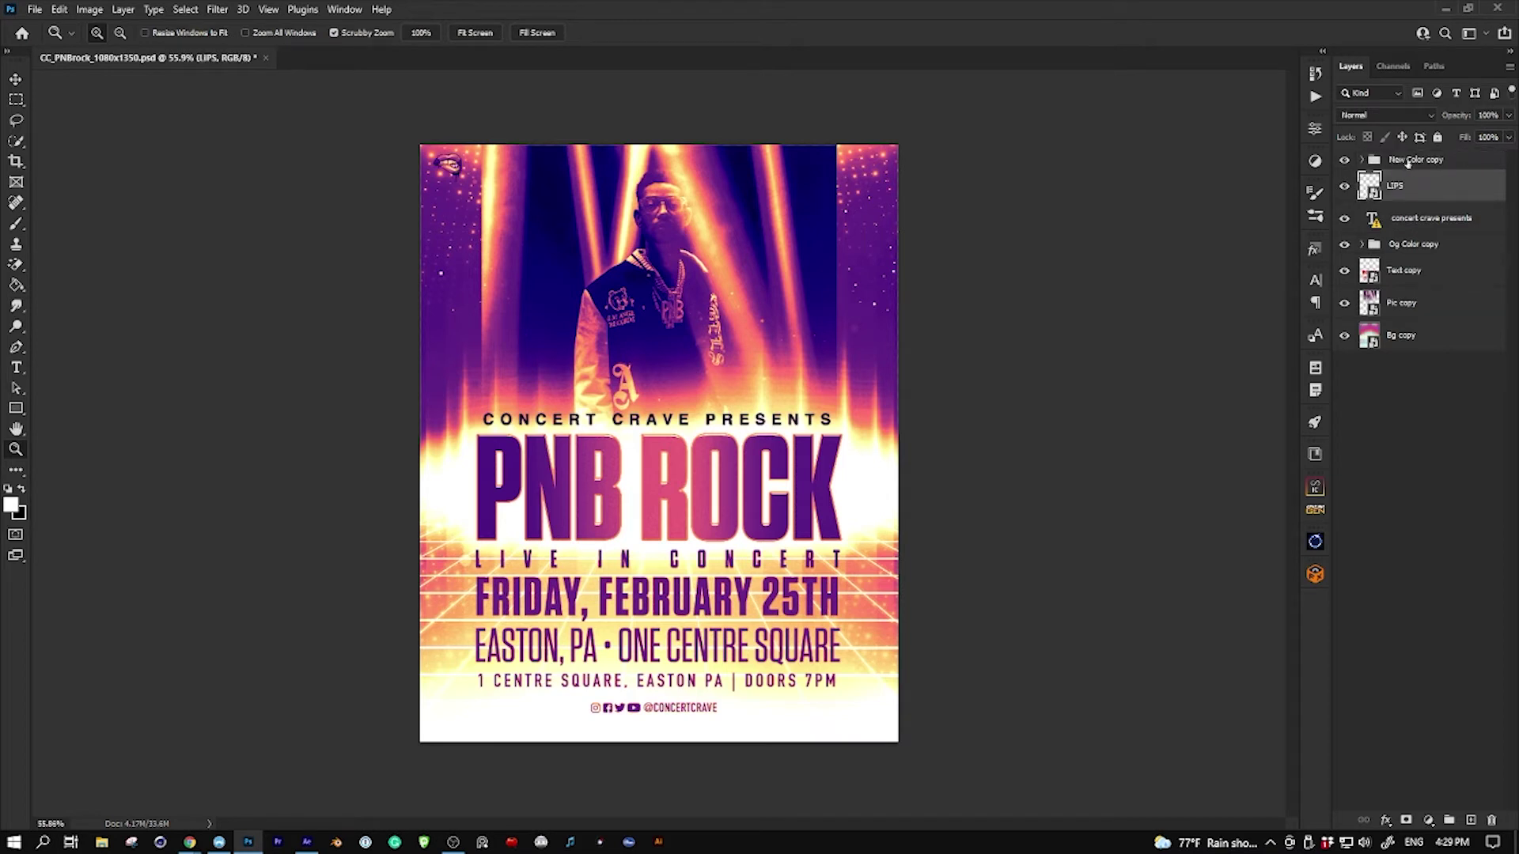
pyautogui.click(1362, 162)
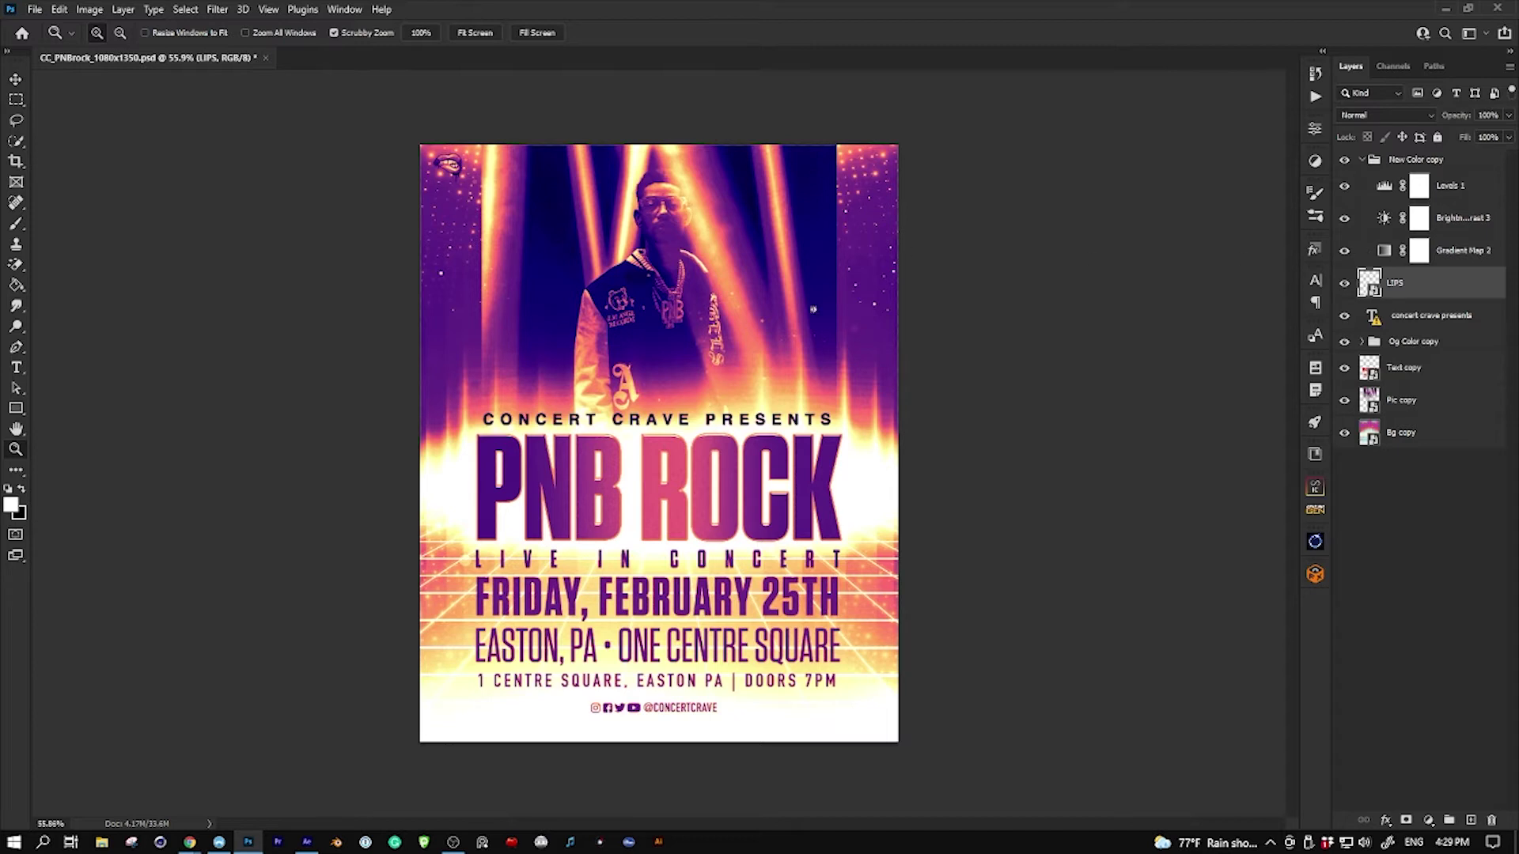
pyautogui.click(1362, 160)
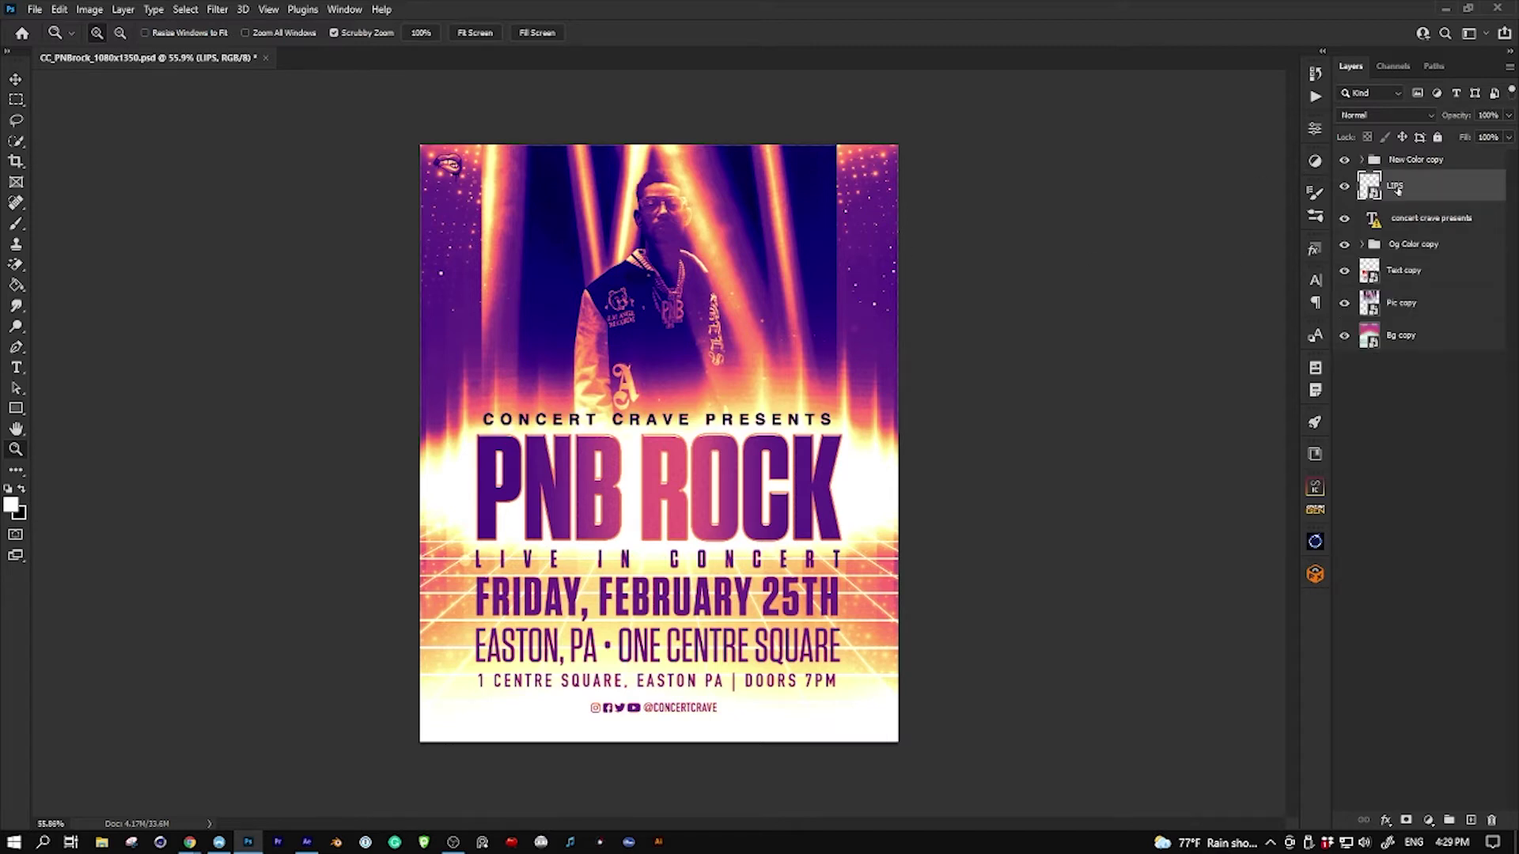
pyautogui.keyDown('shift'); pyautogui.click(1418, 337); pyautogui.keyUp('shift')
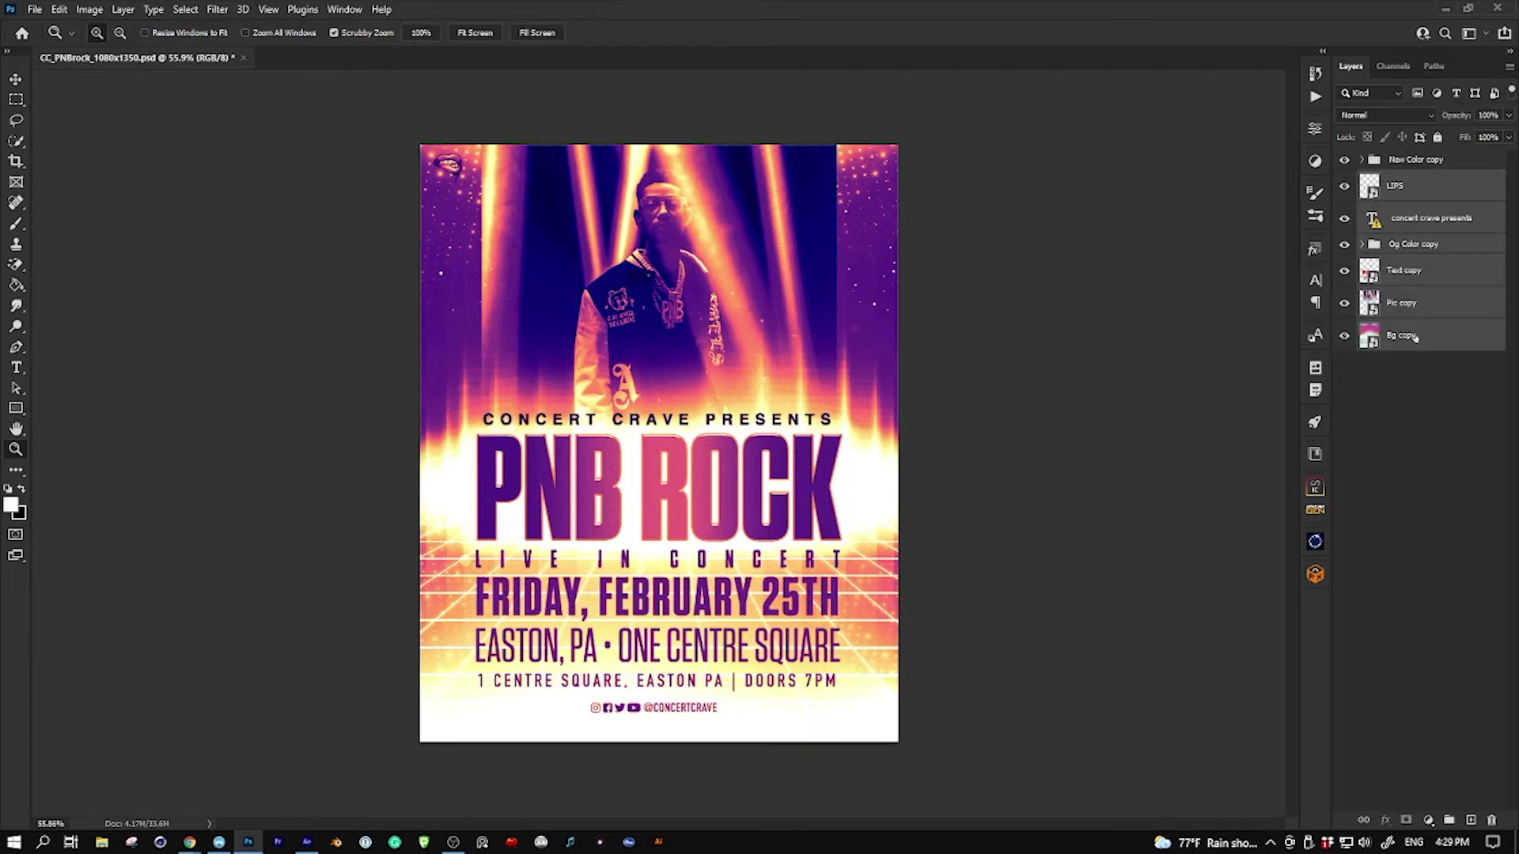
pyautogui.moveTo(1413, 337); pyautogui.dragTo(1493, 820)
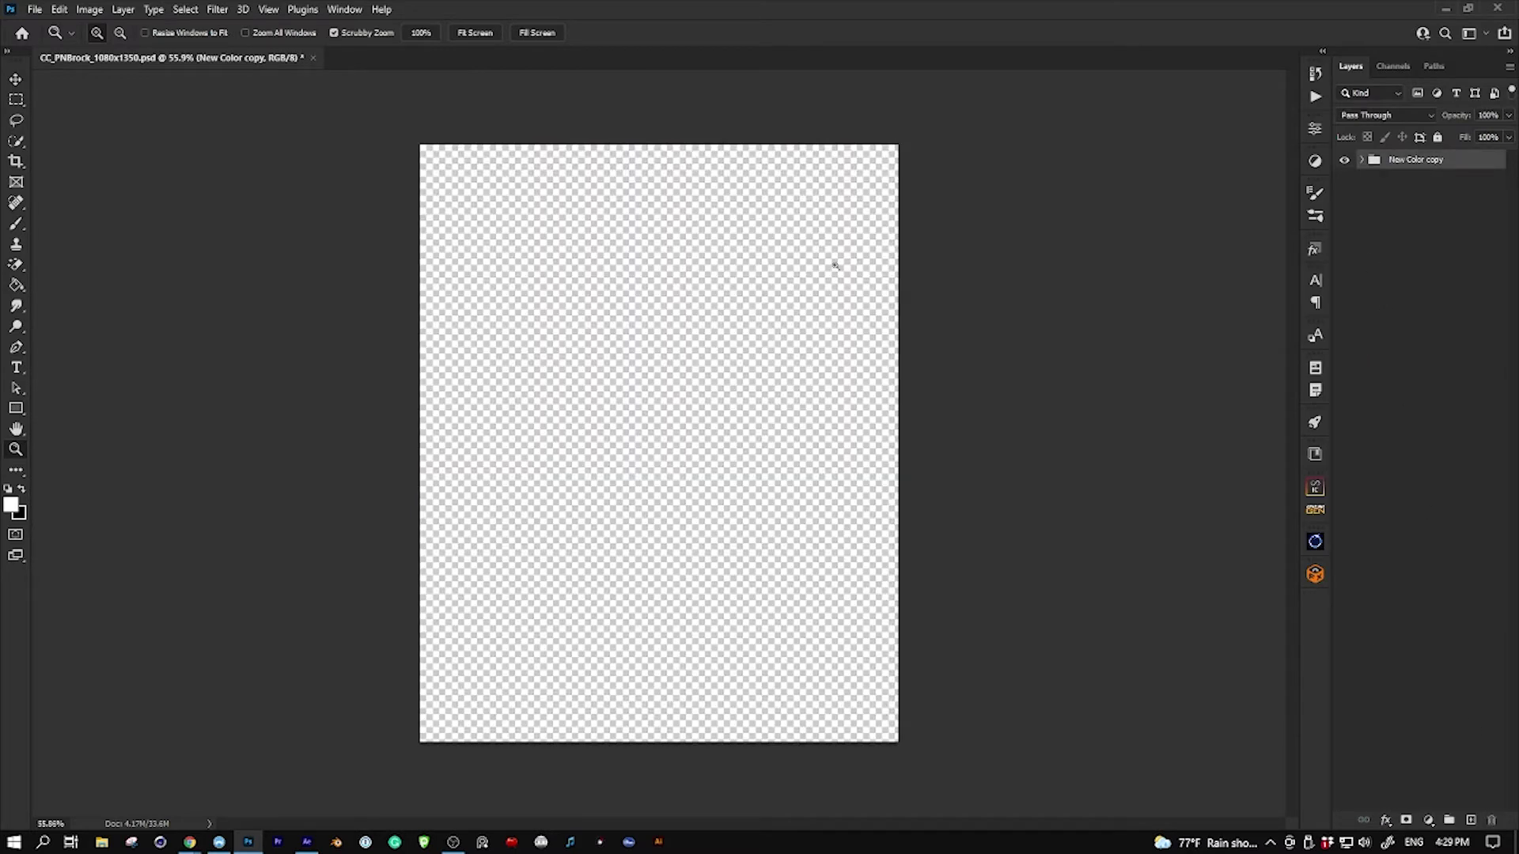
# Move the Levels, Brightness/Contrast and Gradient Map layers out of the New Color copy group and delete the empty group.
pyautogui.click(1360, 160)
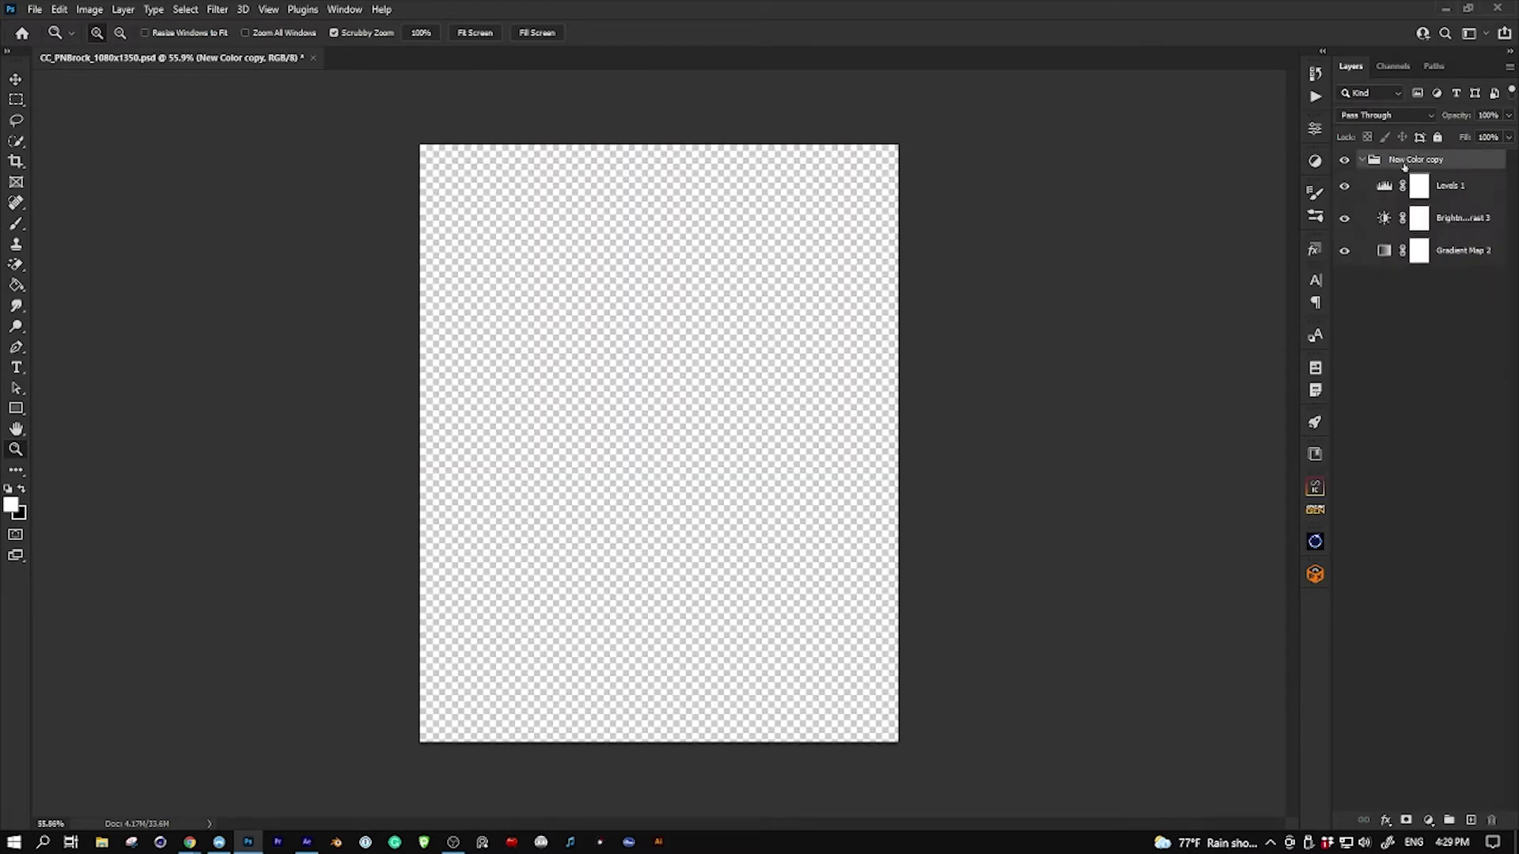
pyautogui.click(1460, 185)
pyautogui.keyDown('shift'); pyautogui.click(1453, 251); pyautogui.keyUp('shift')
pyautogui.moveTo(1446, 186); pyautogui.dragTo(1428, 156)
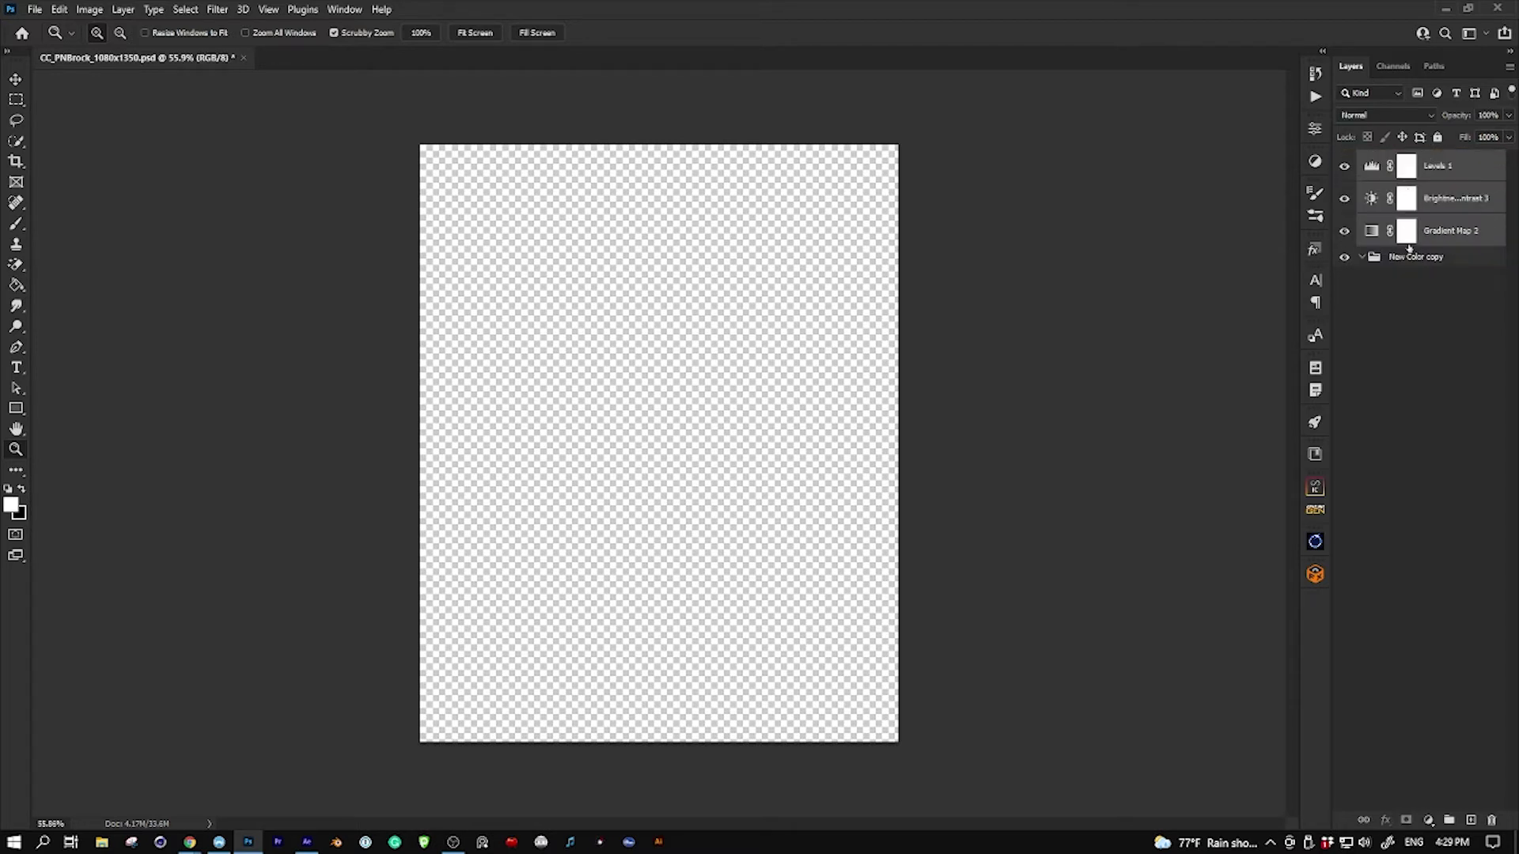
pyautogui.click(1410, 257)
pyautogui.press('Delete')
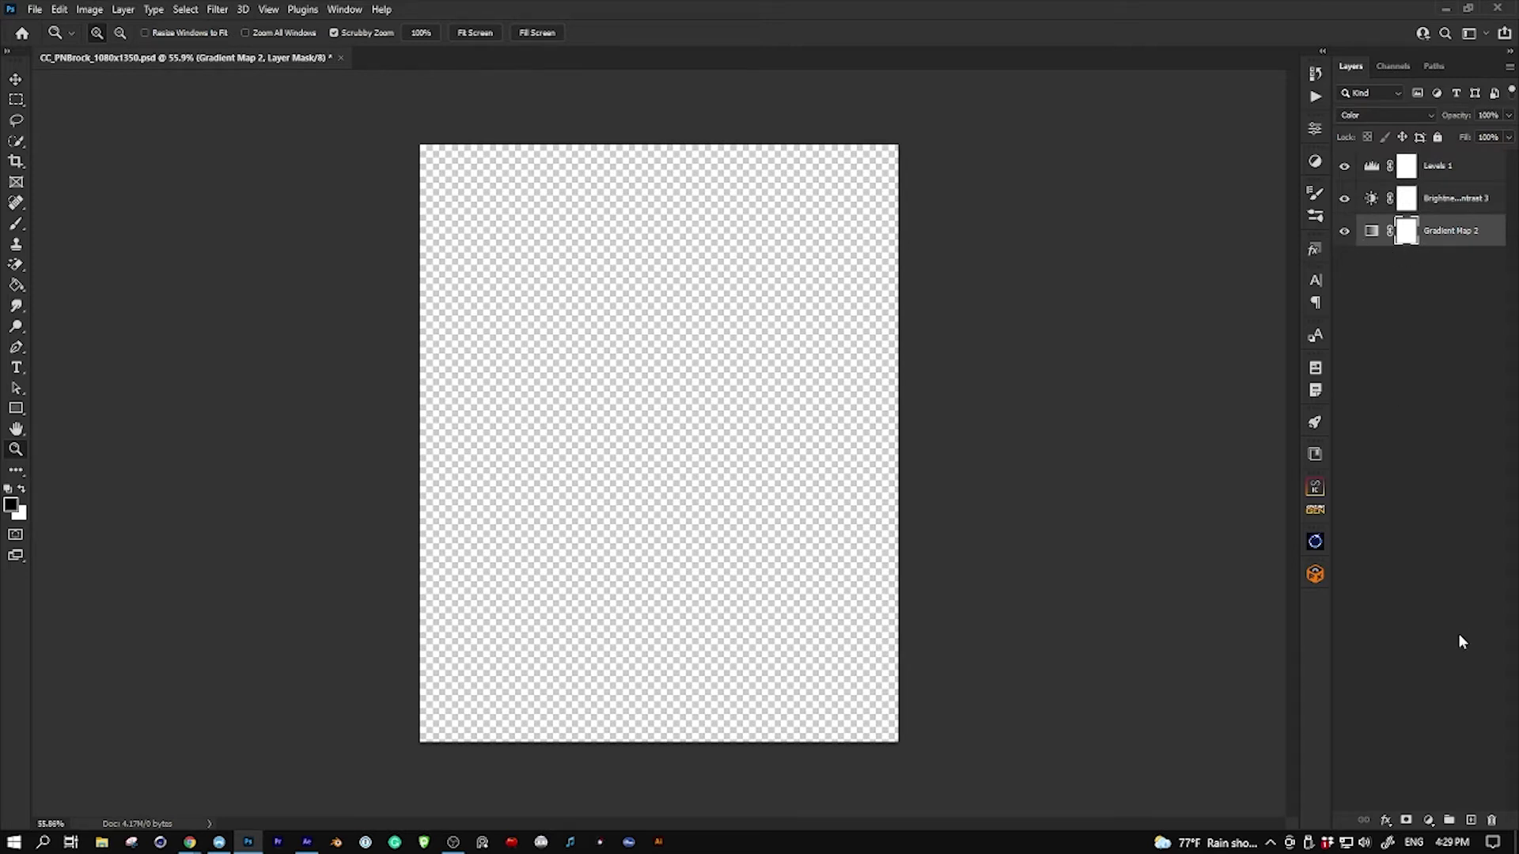
# Add a new layer beneath Gradient Map 2 and fill it with white.
pyautogui.click(1471, 820)
pyautogui.moveTo(1416, 230); pyautogui.dragTo(1413, 280)
pyautogui.press('g')
pyautogui.click(669, 399)
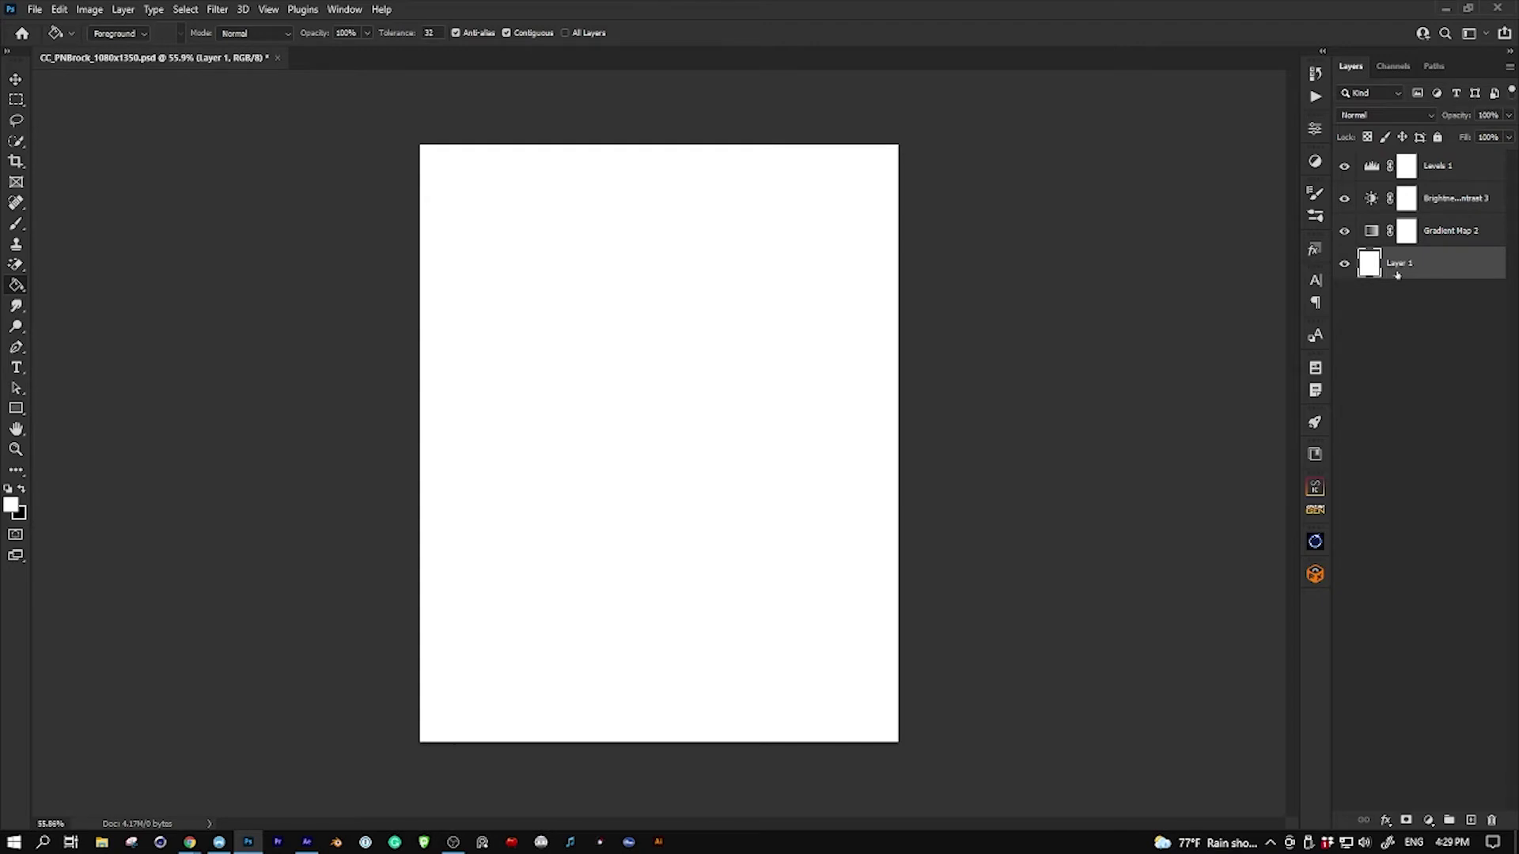
# Convert the white layer into the document's Background layer.
pyautogui.click(123, 9)
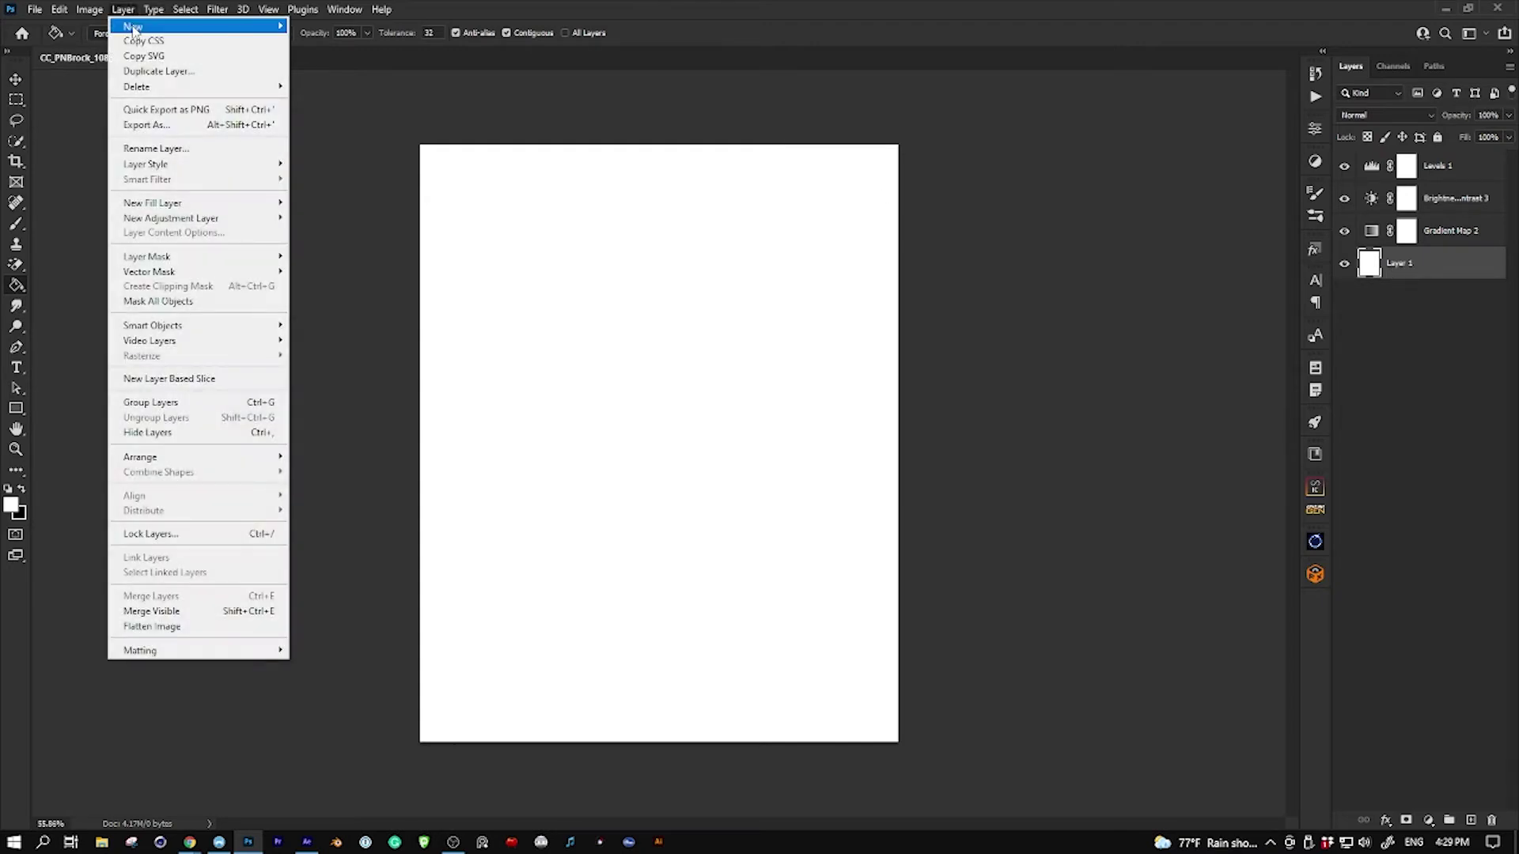
pyautogui.moveTo(135, 27)
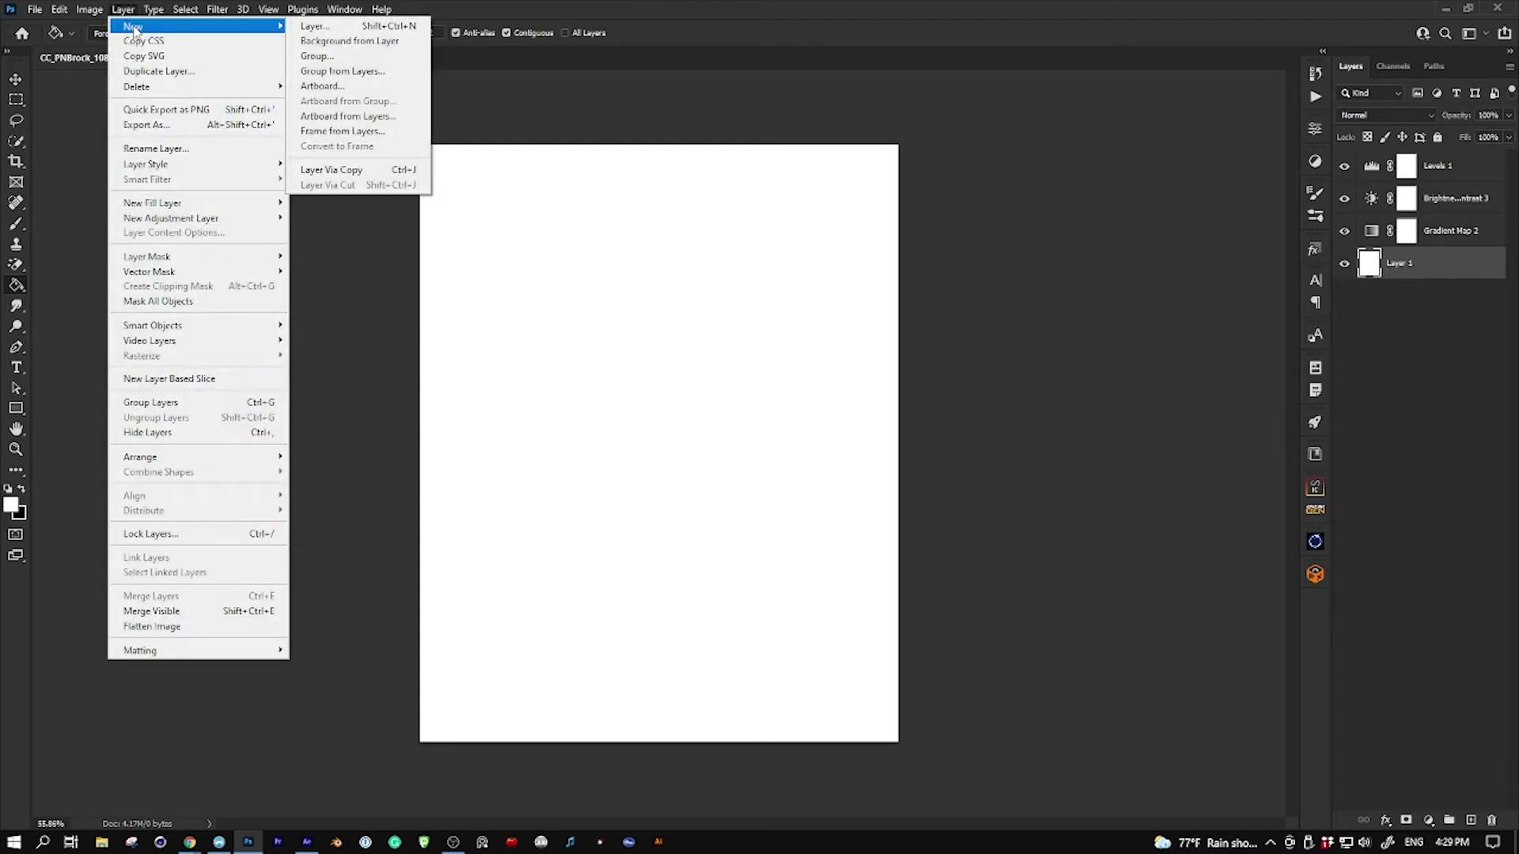
pyautogui.click(332, 44)
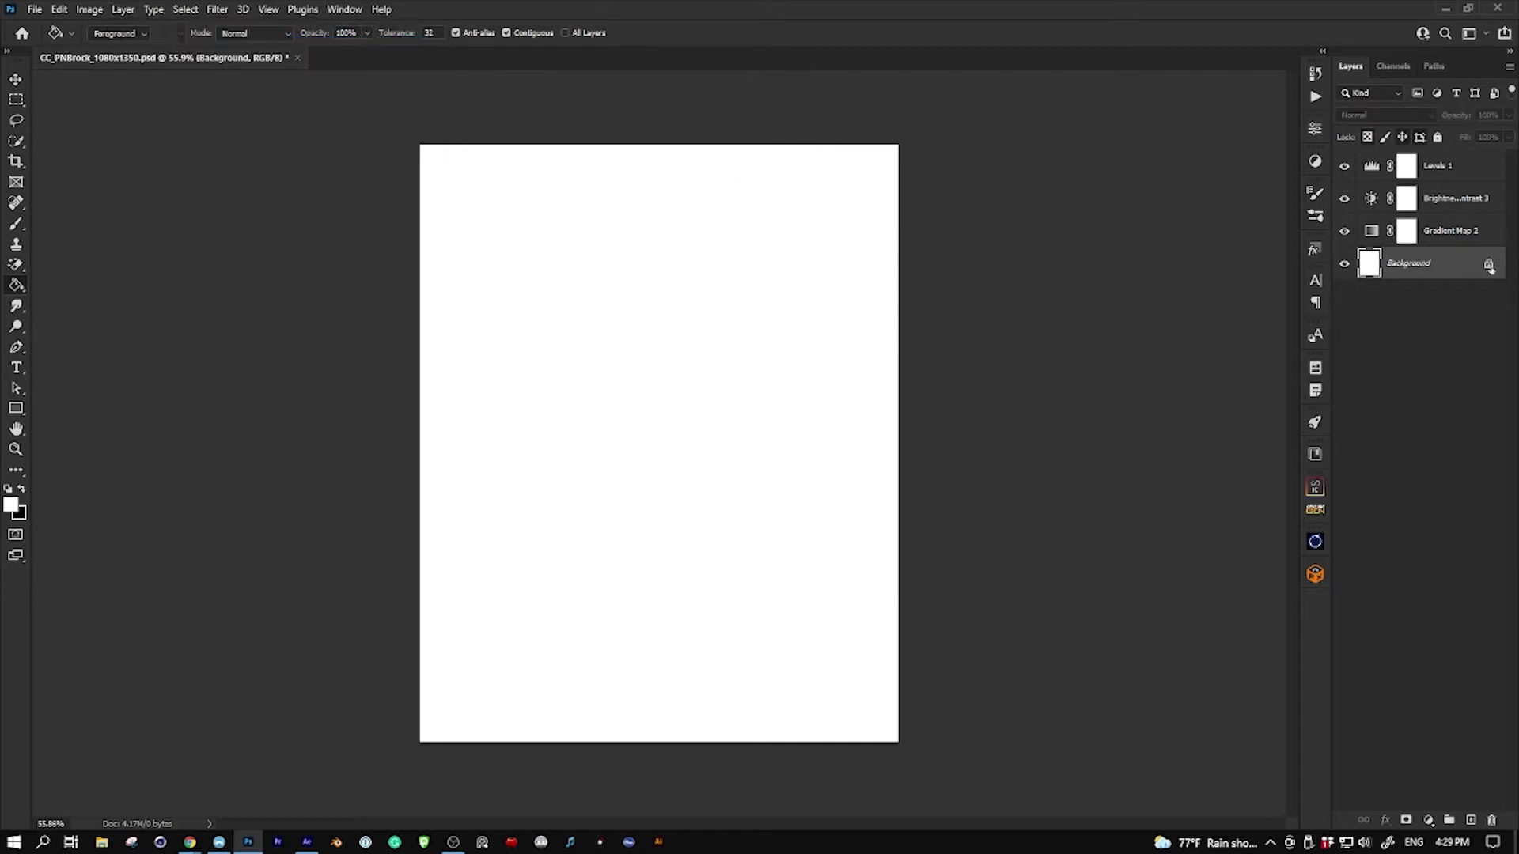
# Export the adjustment layers as a CUBE color lookup table with 32 grid points at Medium quality, saved in the Downloads folder.
pyautogui.click(1442, 177)
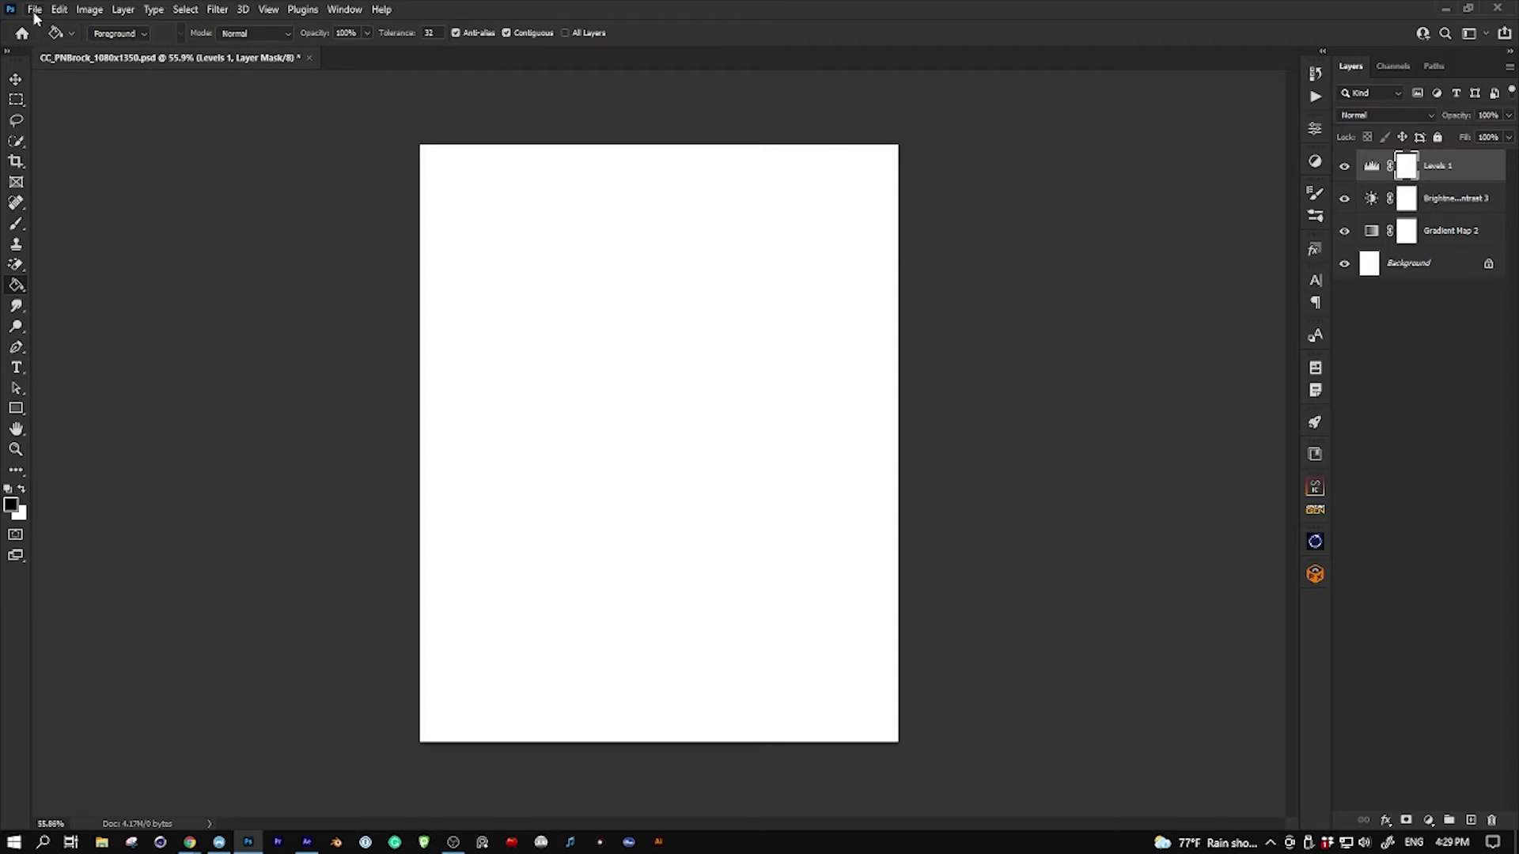
pyautogui.click(35, 10)
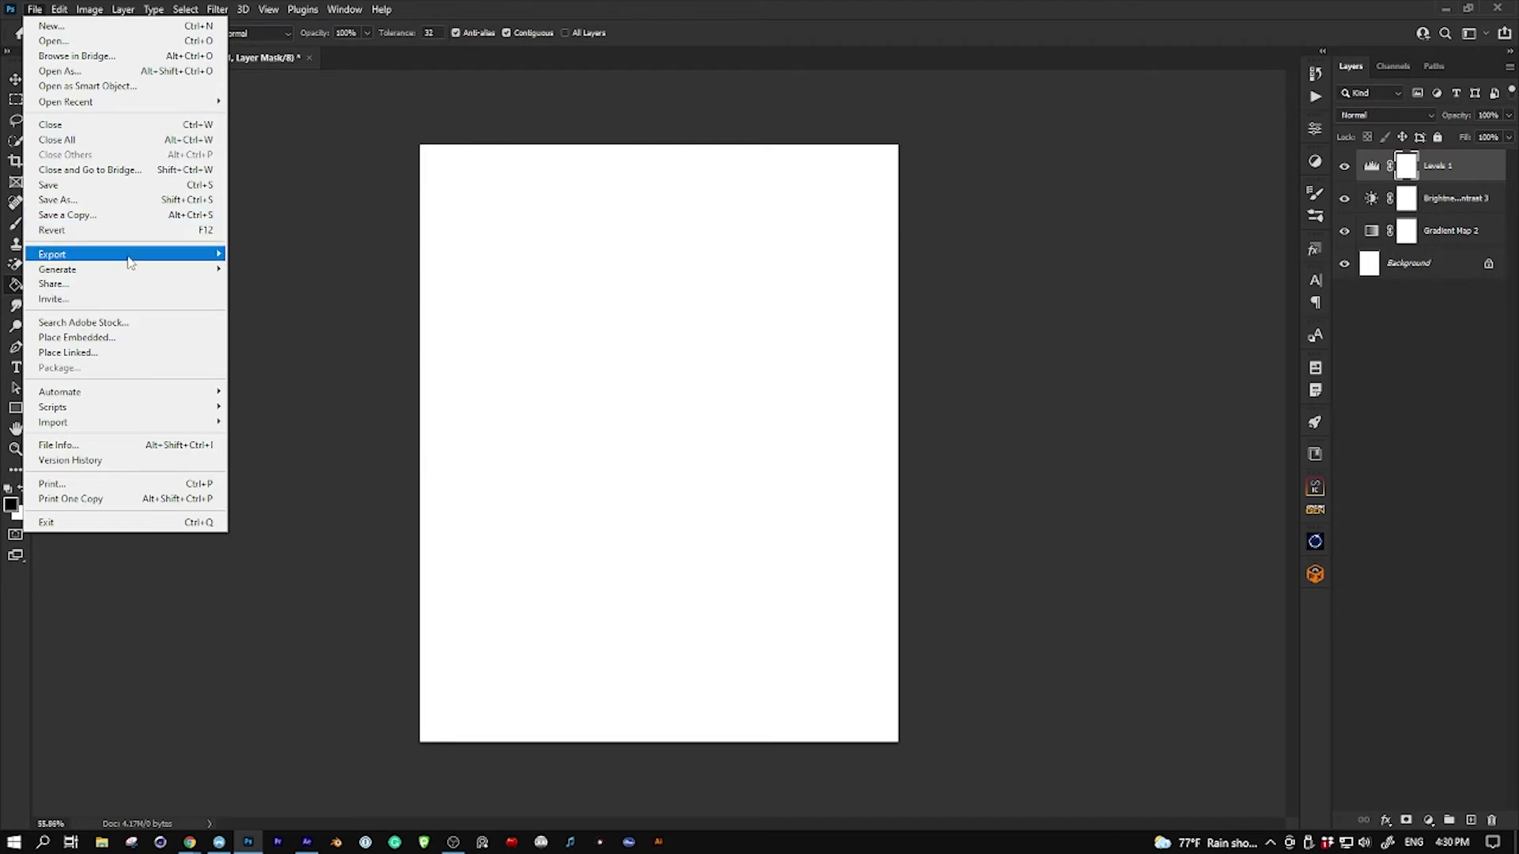
pyautogui.moveTo(135, 262)
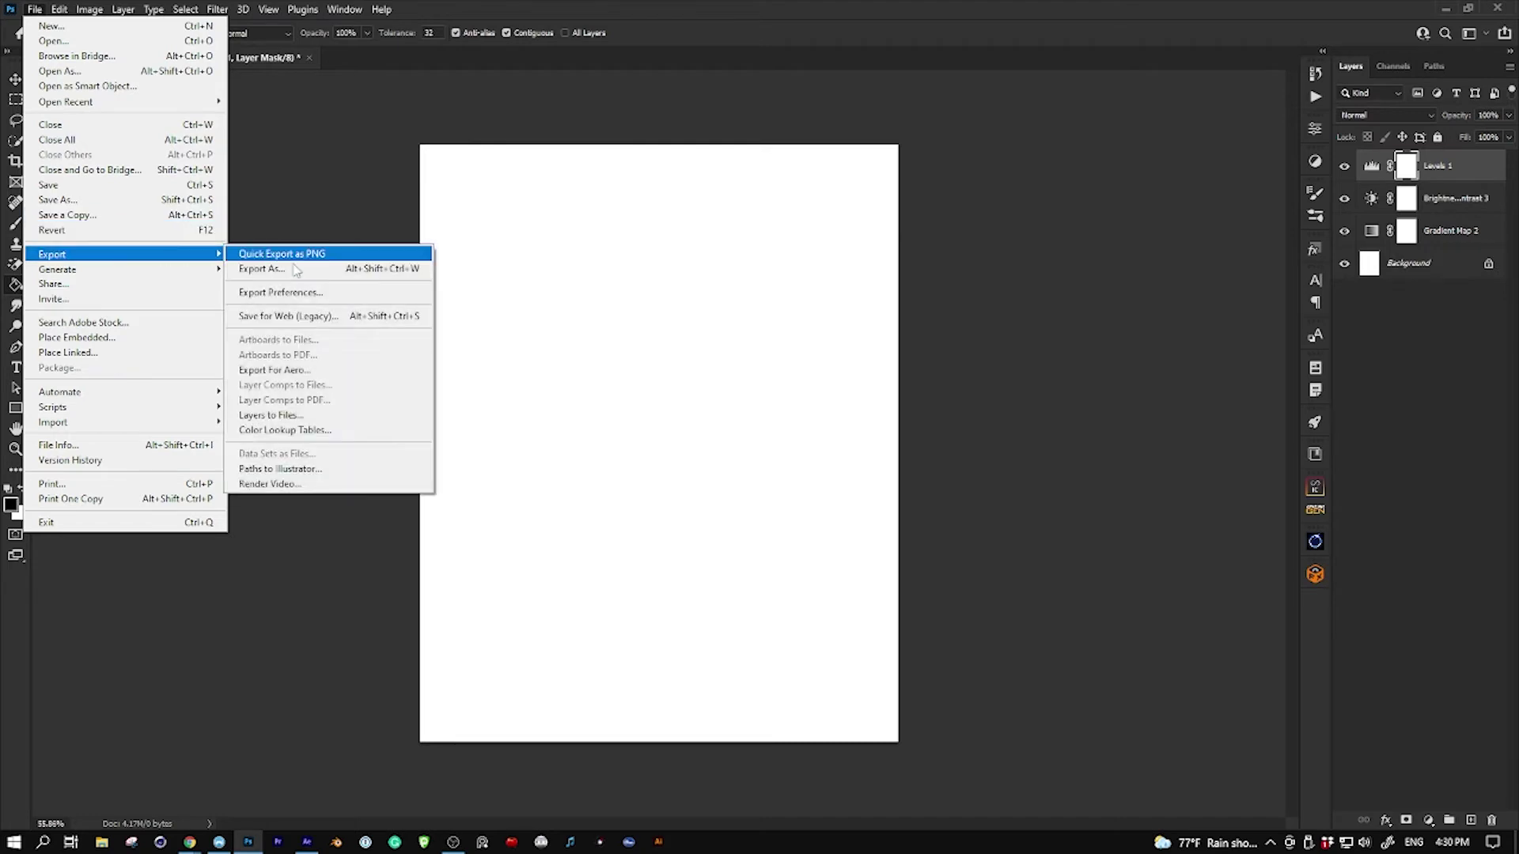
pyautogui.click(299, 433)
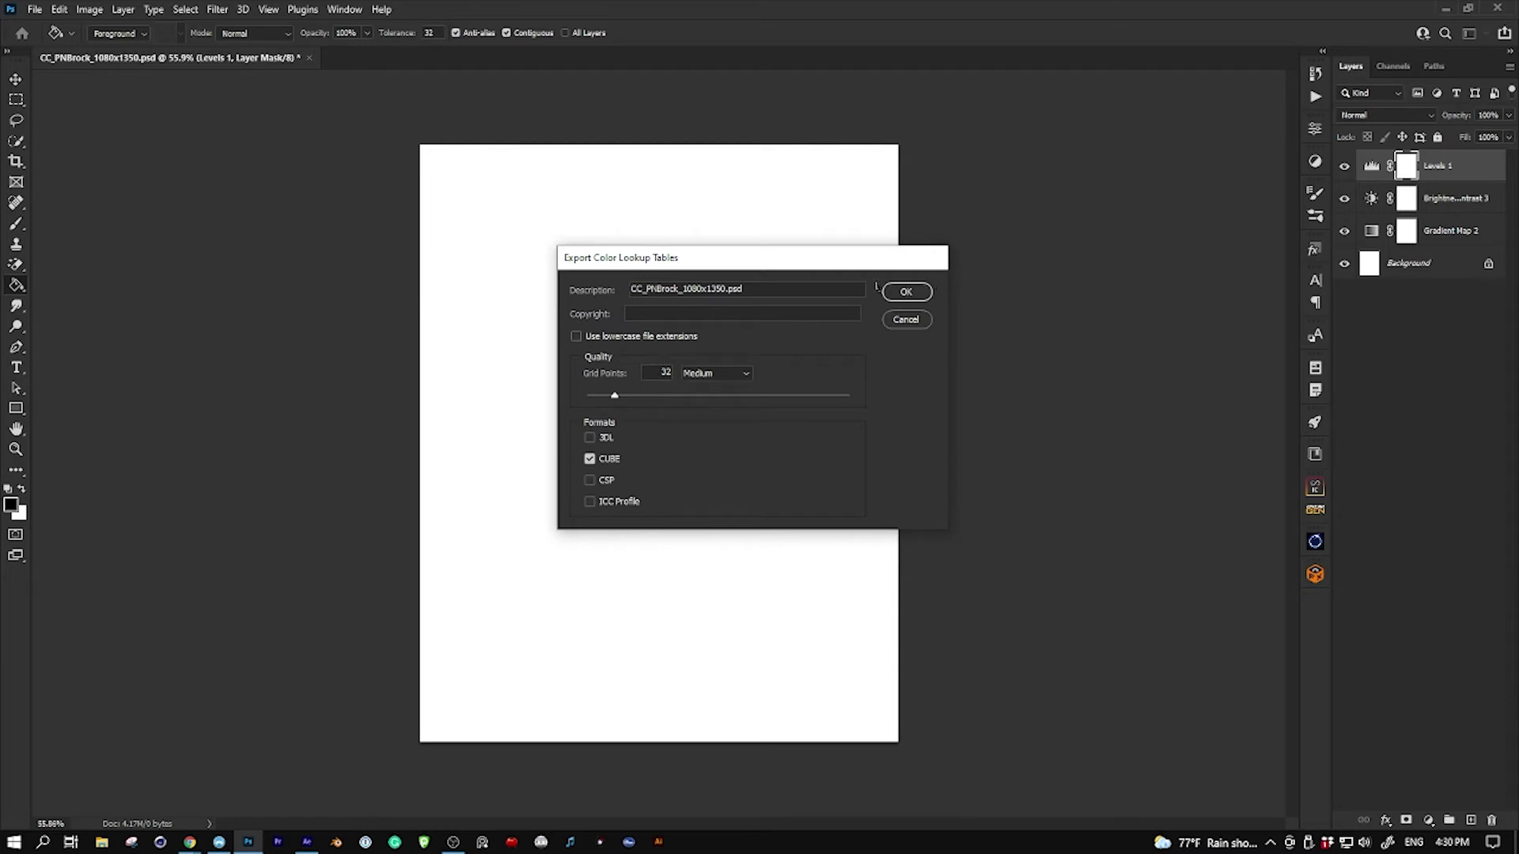
pyautogui.click(906, 291)
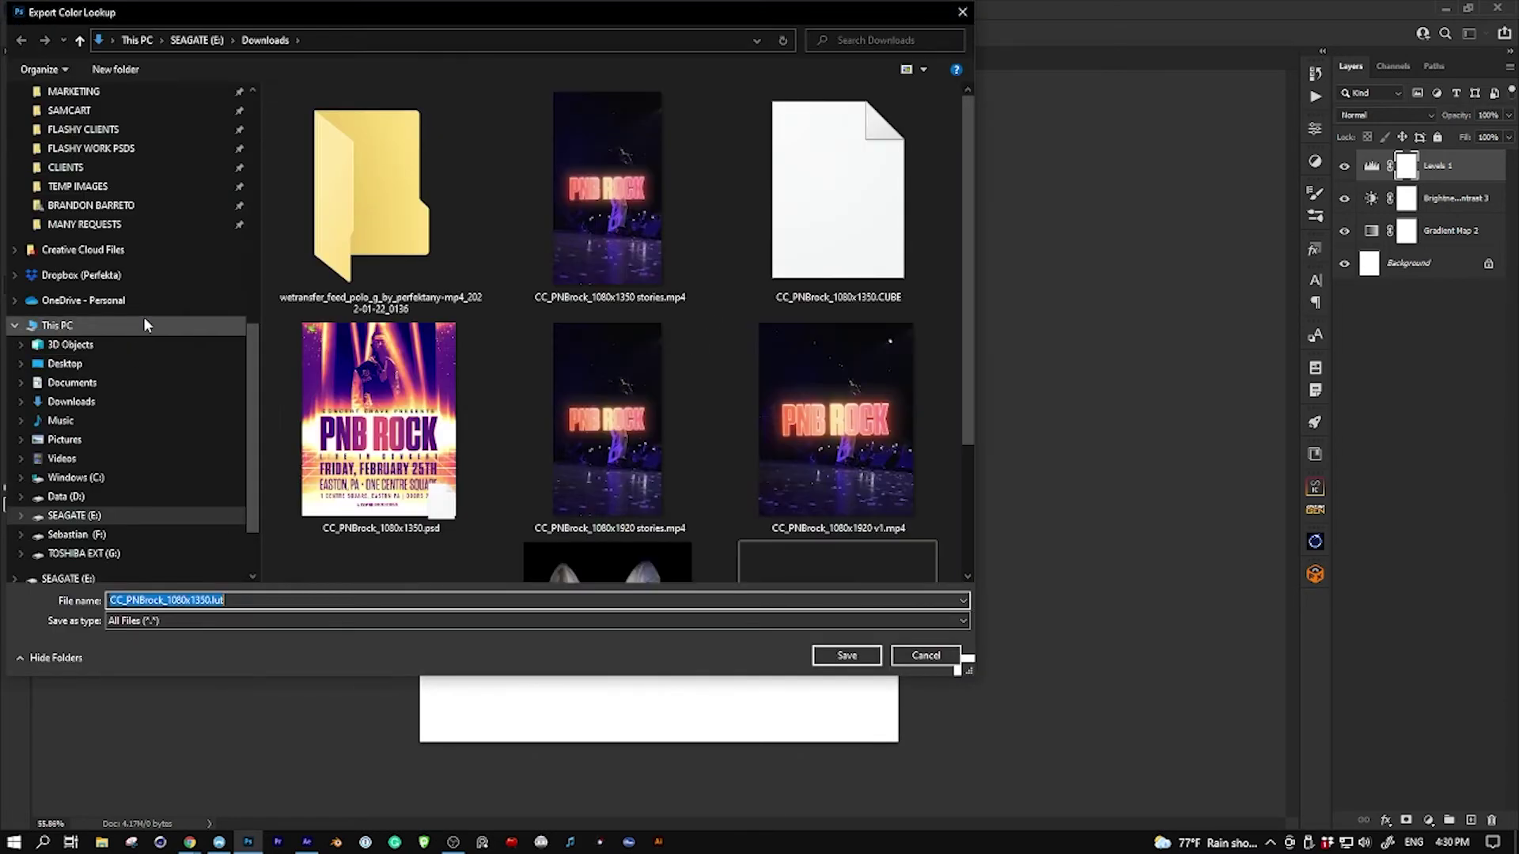
pyautogui.scroll(4, 147, 269)
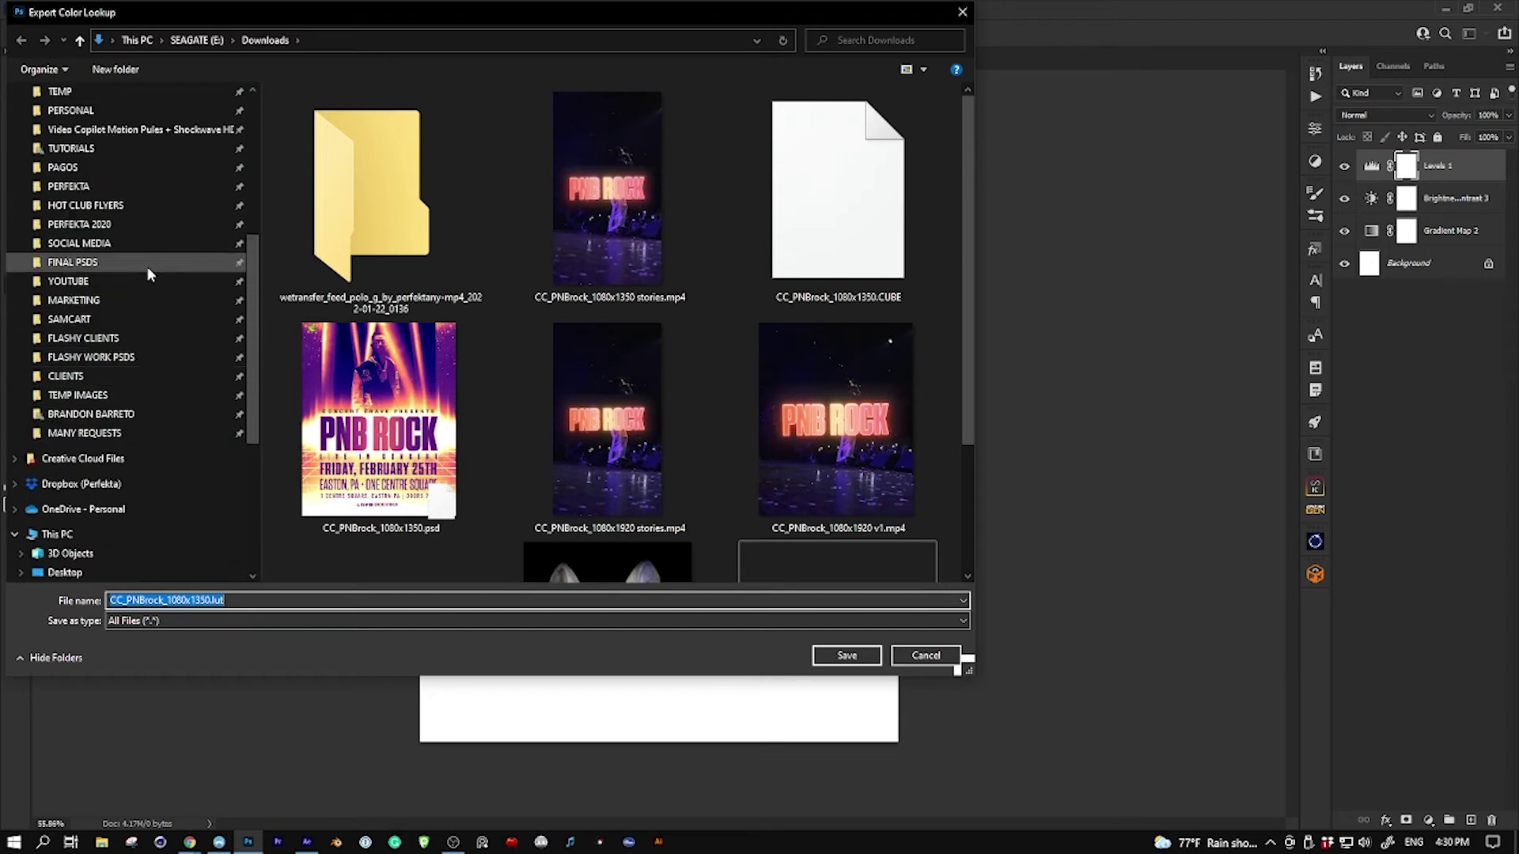
pyautogui.scroll(5, 145, 266)
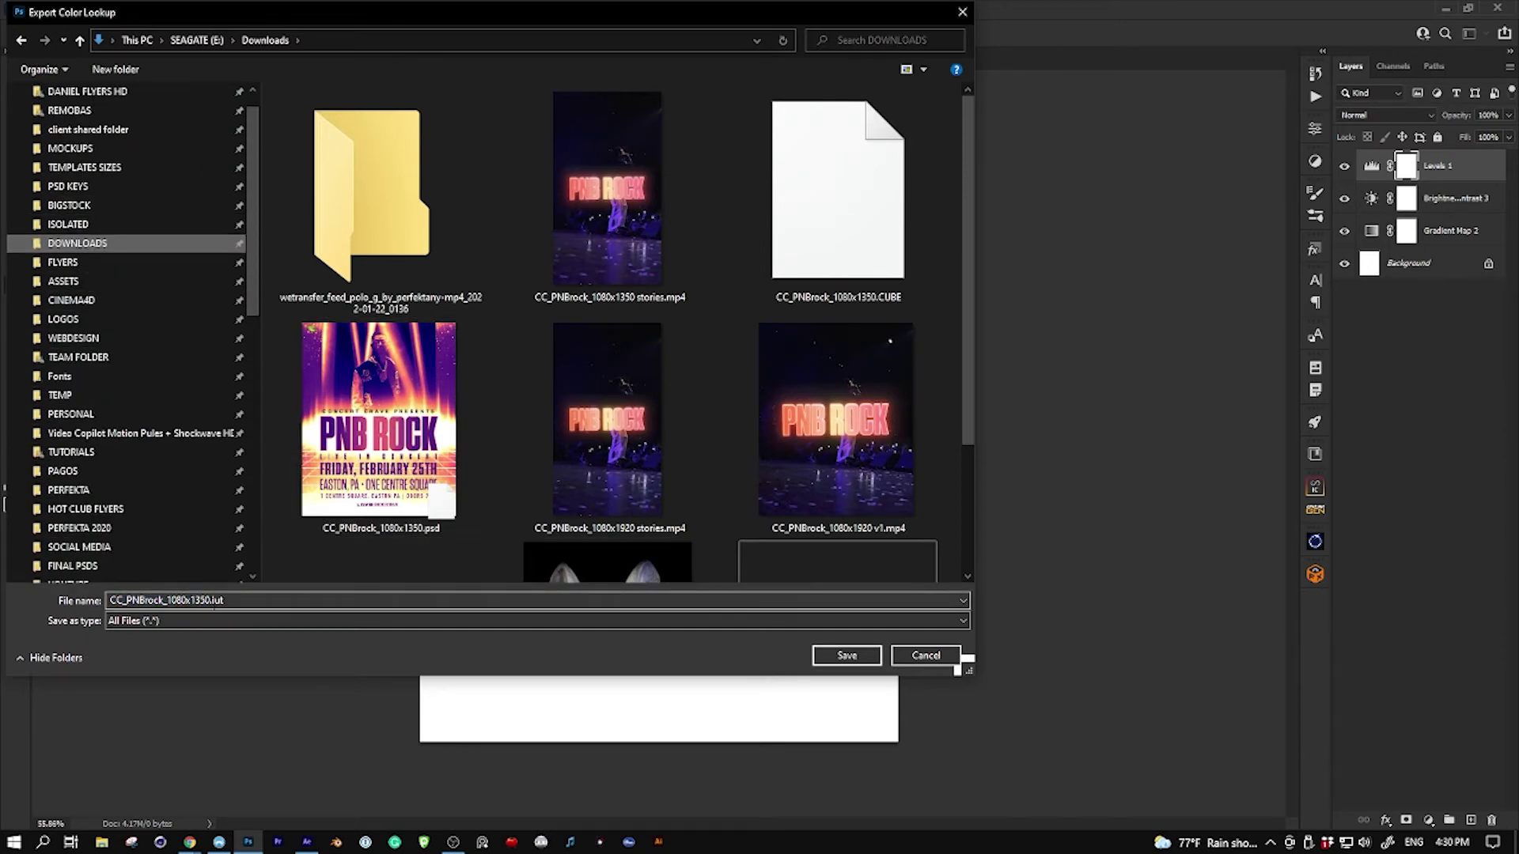
pyautogui.click(833, 655)
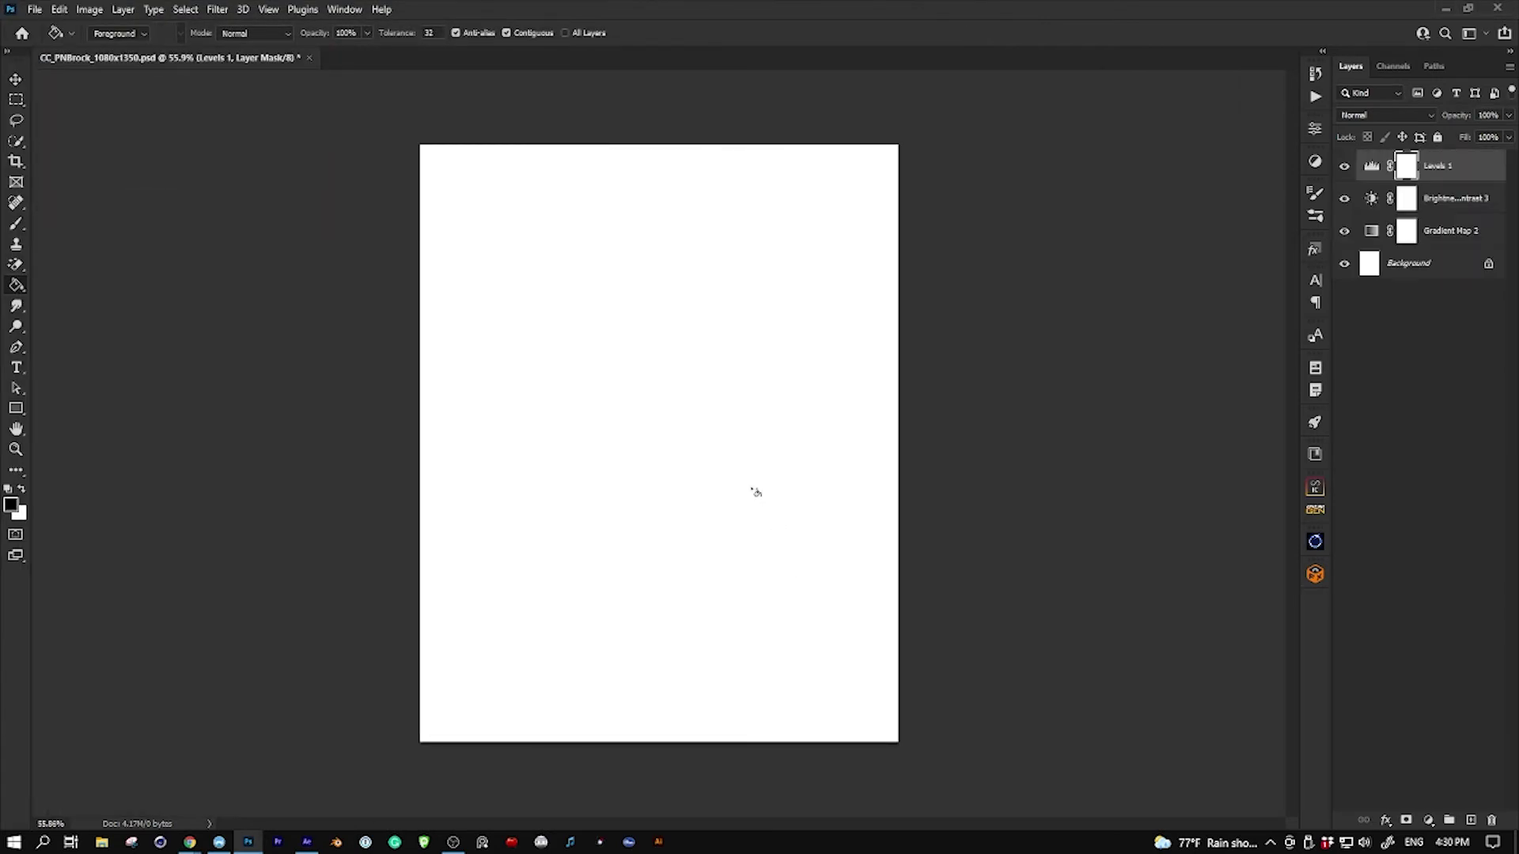
# Switch to After Effects, inspect the New Color copy precomp, and hide its layer in the main CC_PNBrock_1080x1350 composition.
pyautogui.click(307, 843)
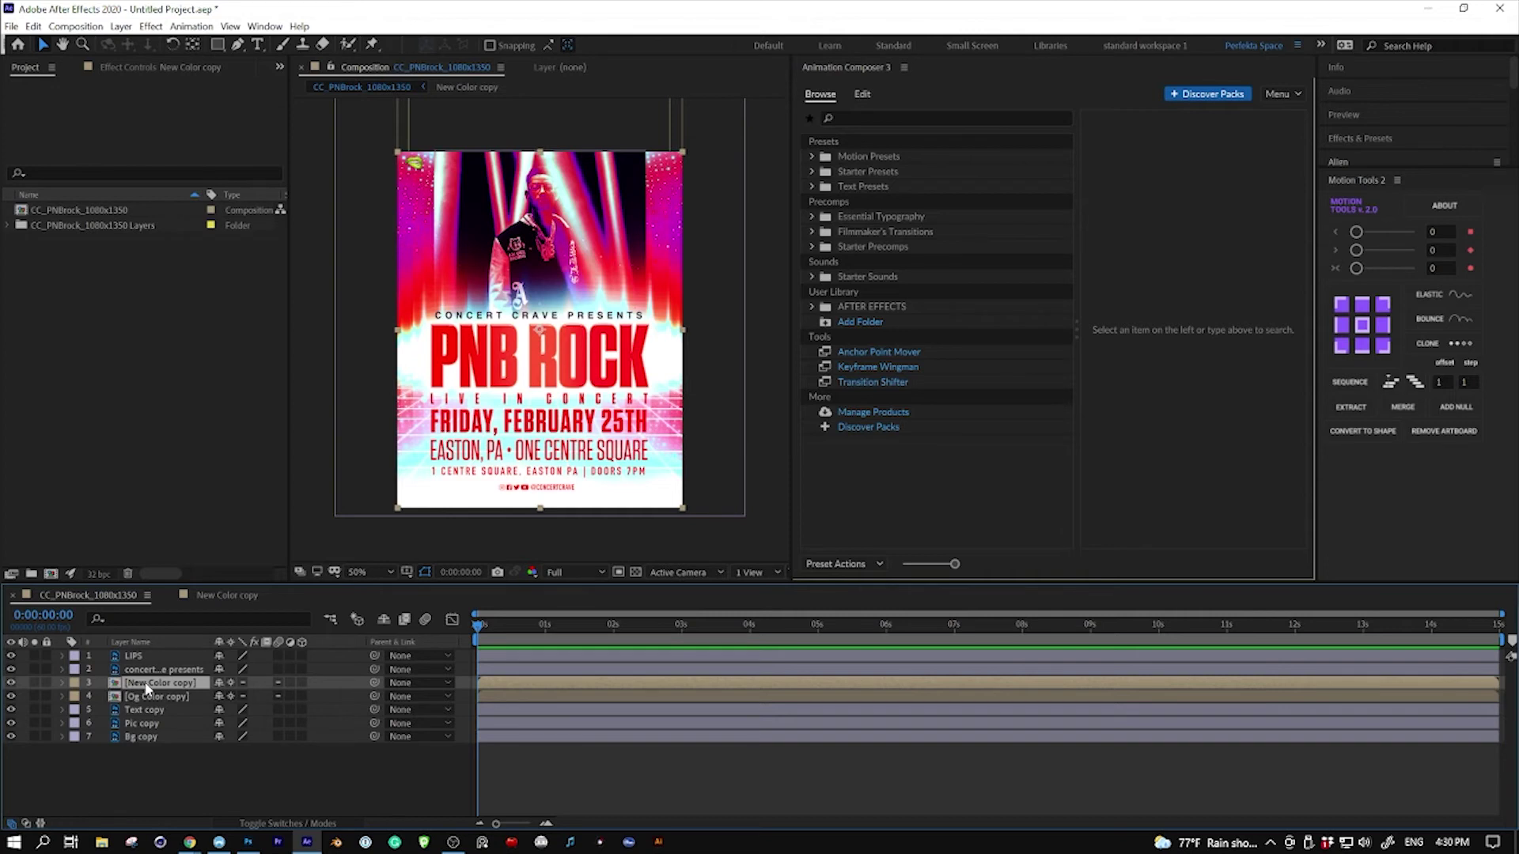
pyautogui.doubleClick(117, 685)
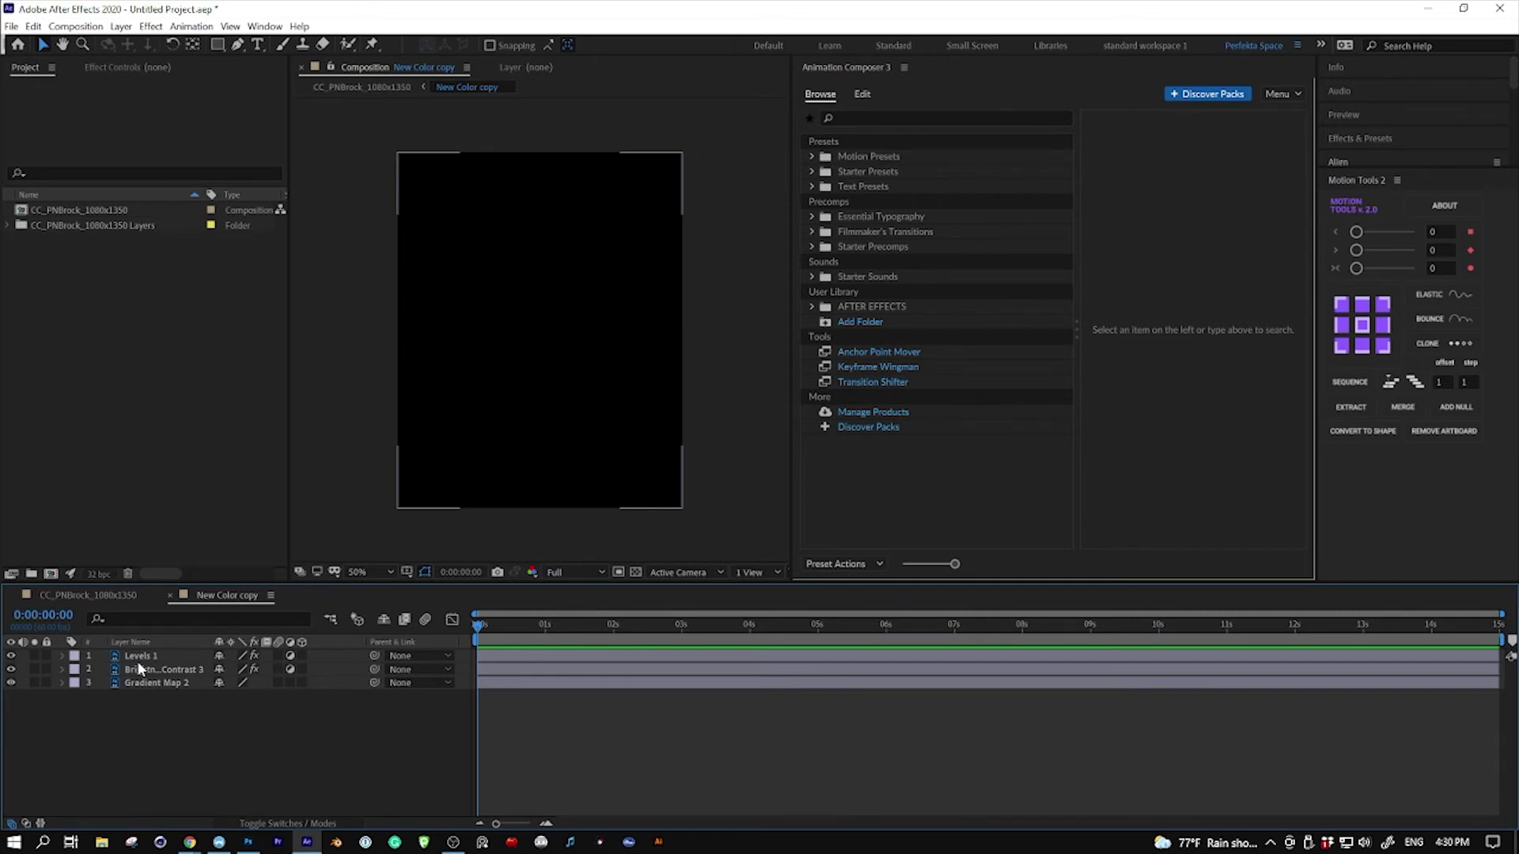
pyautogui.click(169, 595)
pyautogui.click(11, 684)
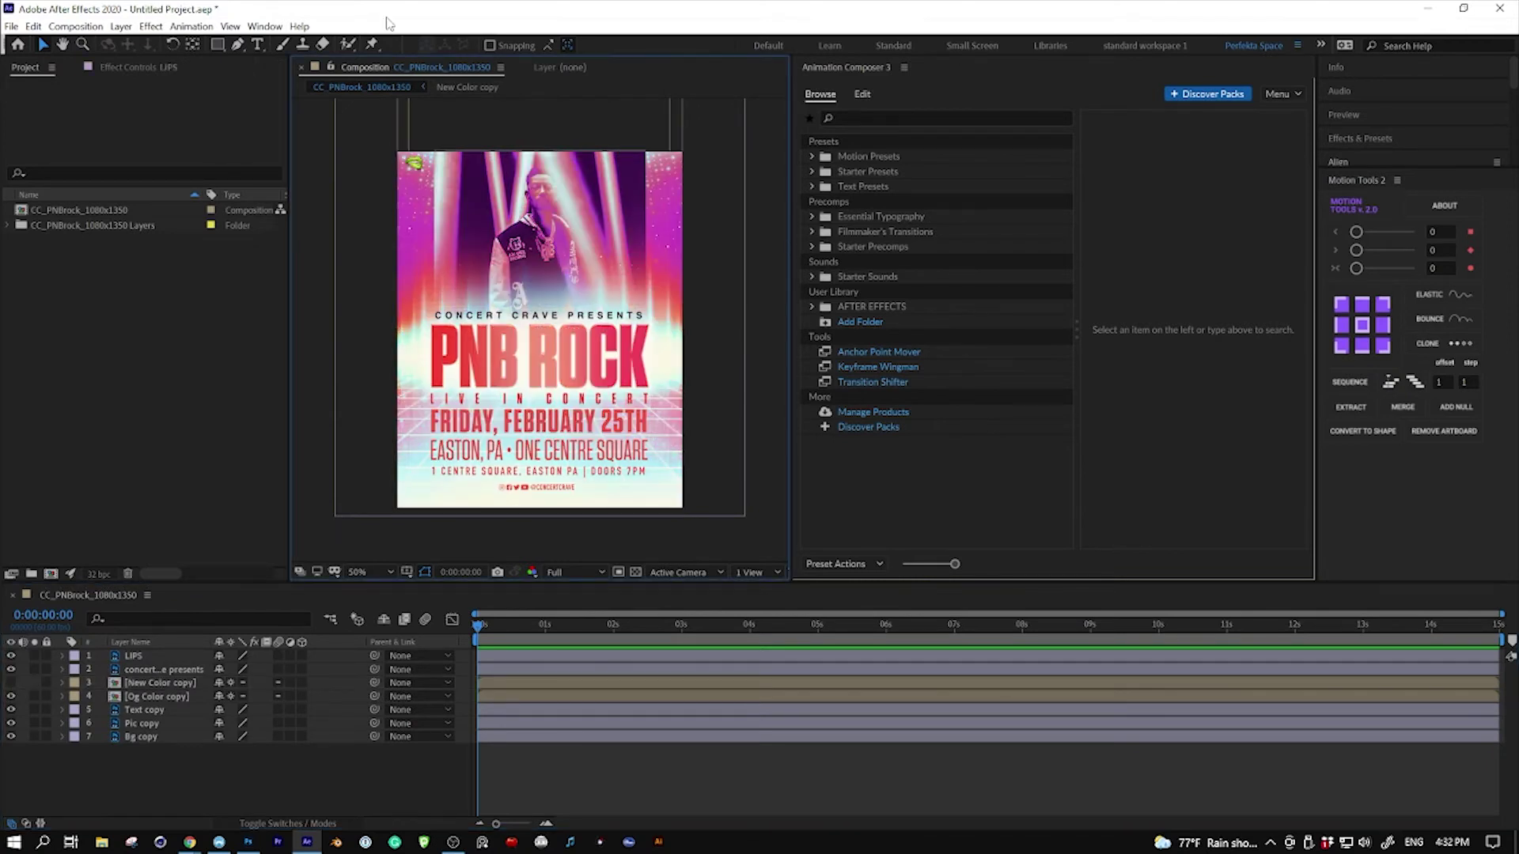
# Show the effects browser and add a new adjustment layer directly above the New Color copy layer.
pyautogui.hotkey('ctrl', '5')
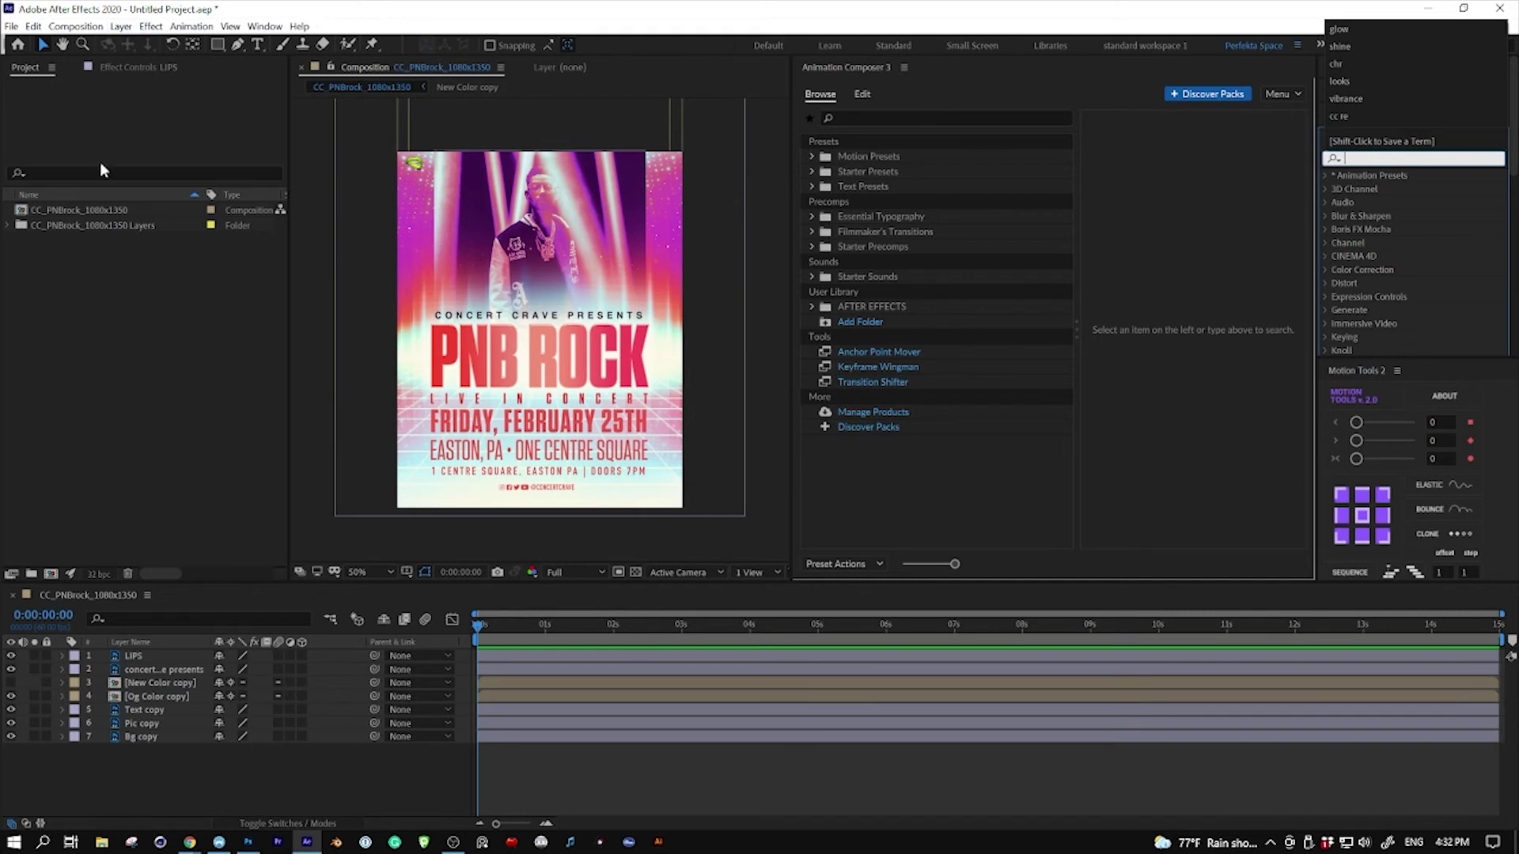
pyautogui.click(140, 658)
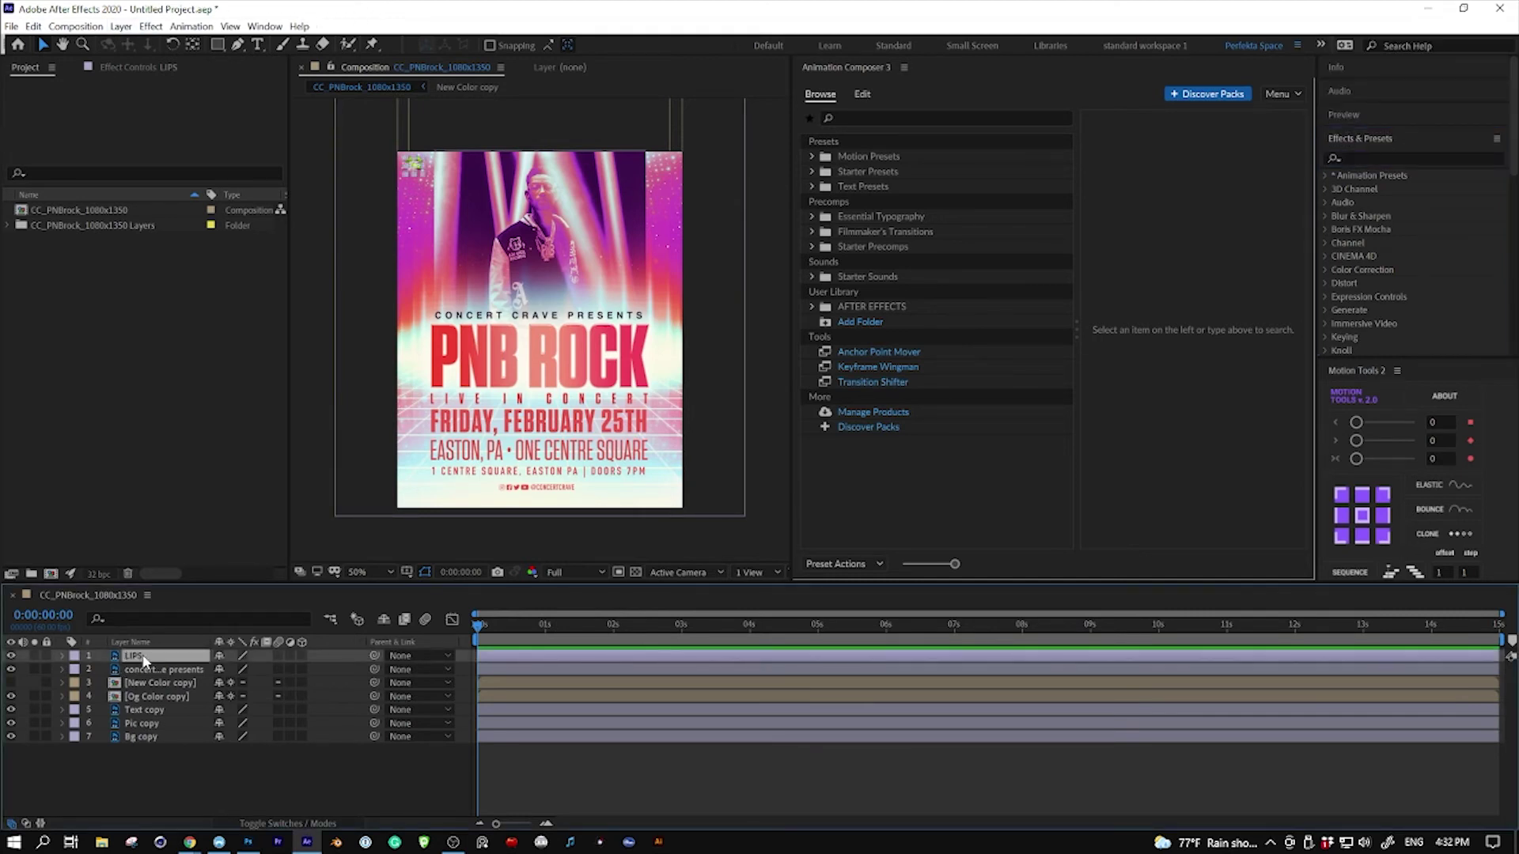
pyautogui.click(149, 685)
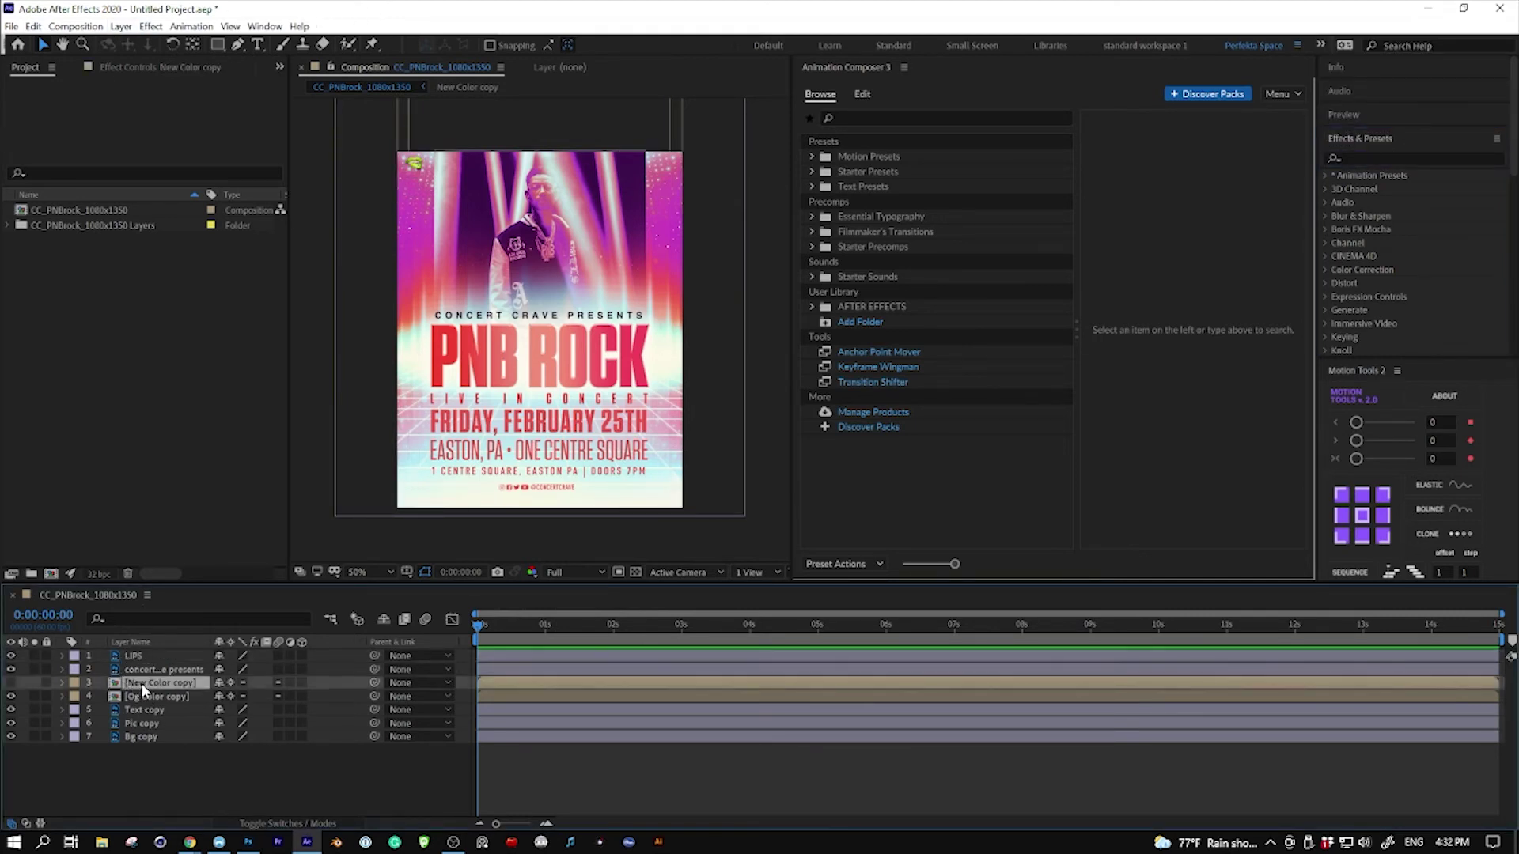
pyautogui.click(121, 26)
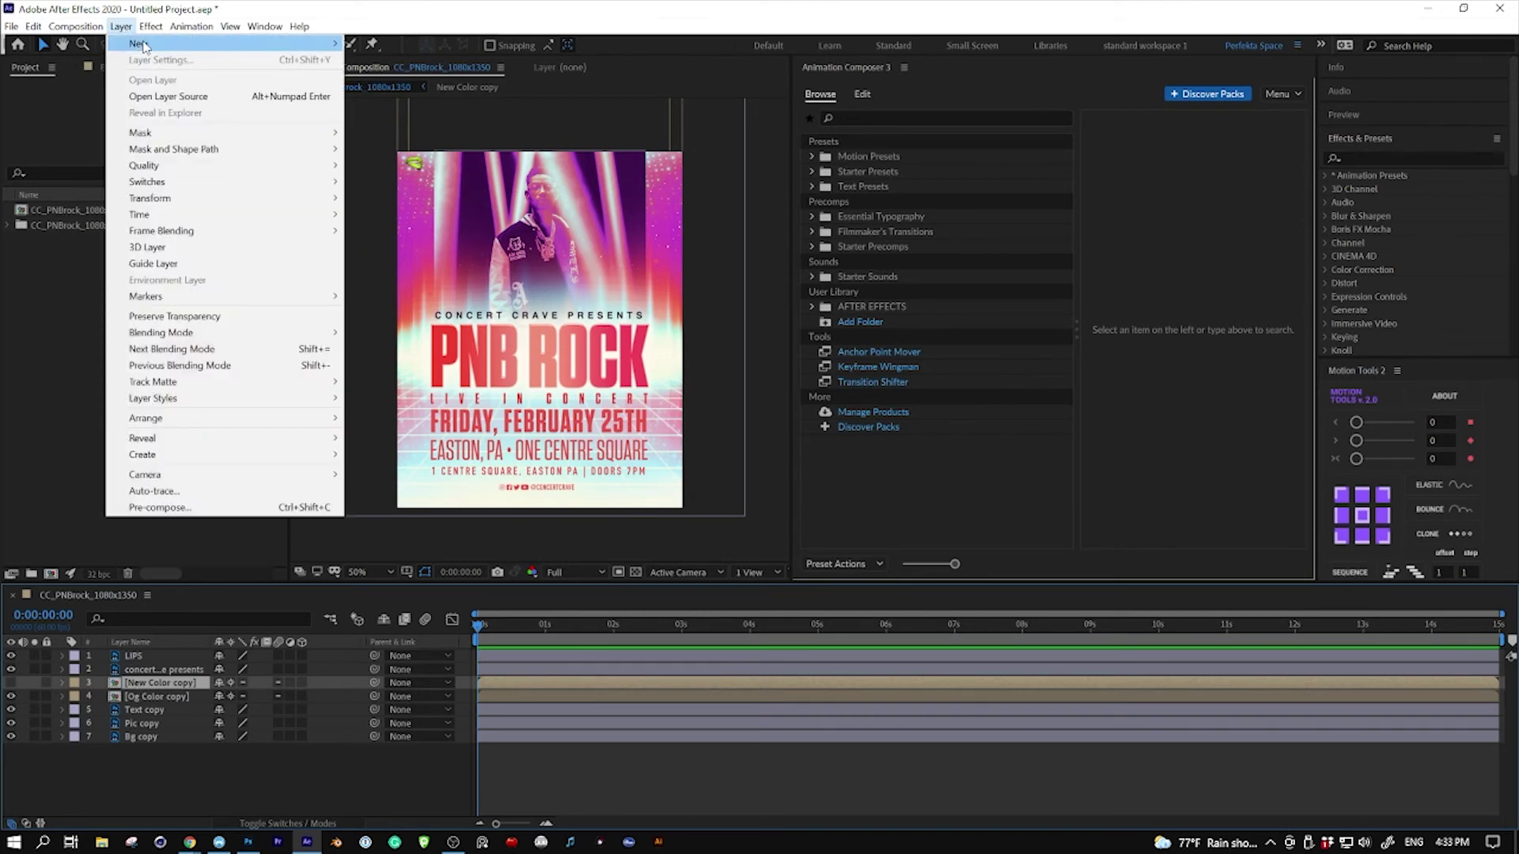
pyautogui.moveTo(146, 45)
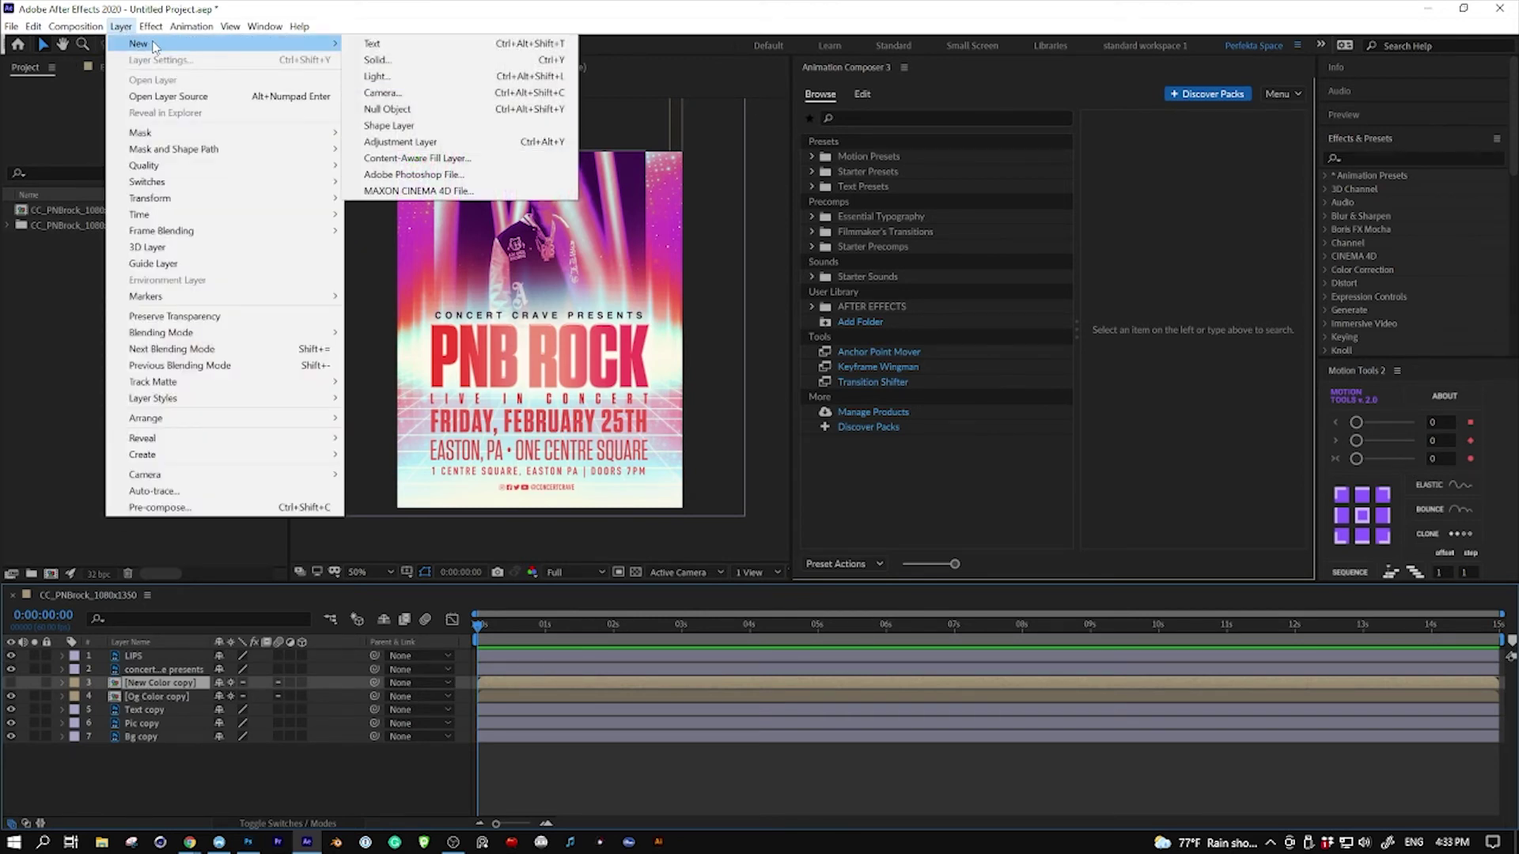
pyautogui.click(400, 142)
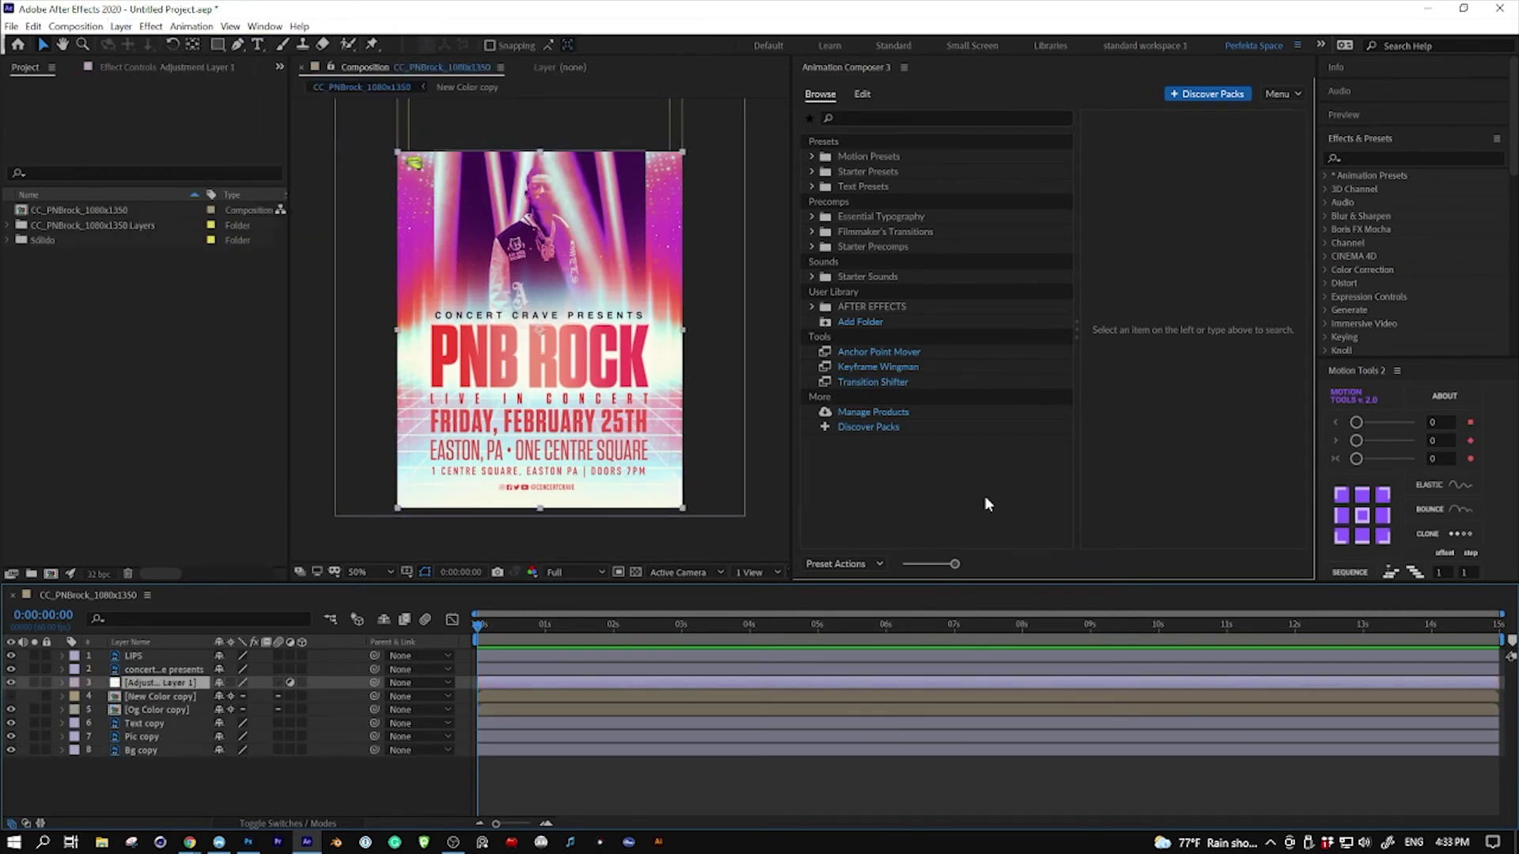
# Find the Apply Color LUT effect by searching "color l" and add it to the new adjustment layer.
pyautogui.click(1353, 157)
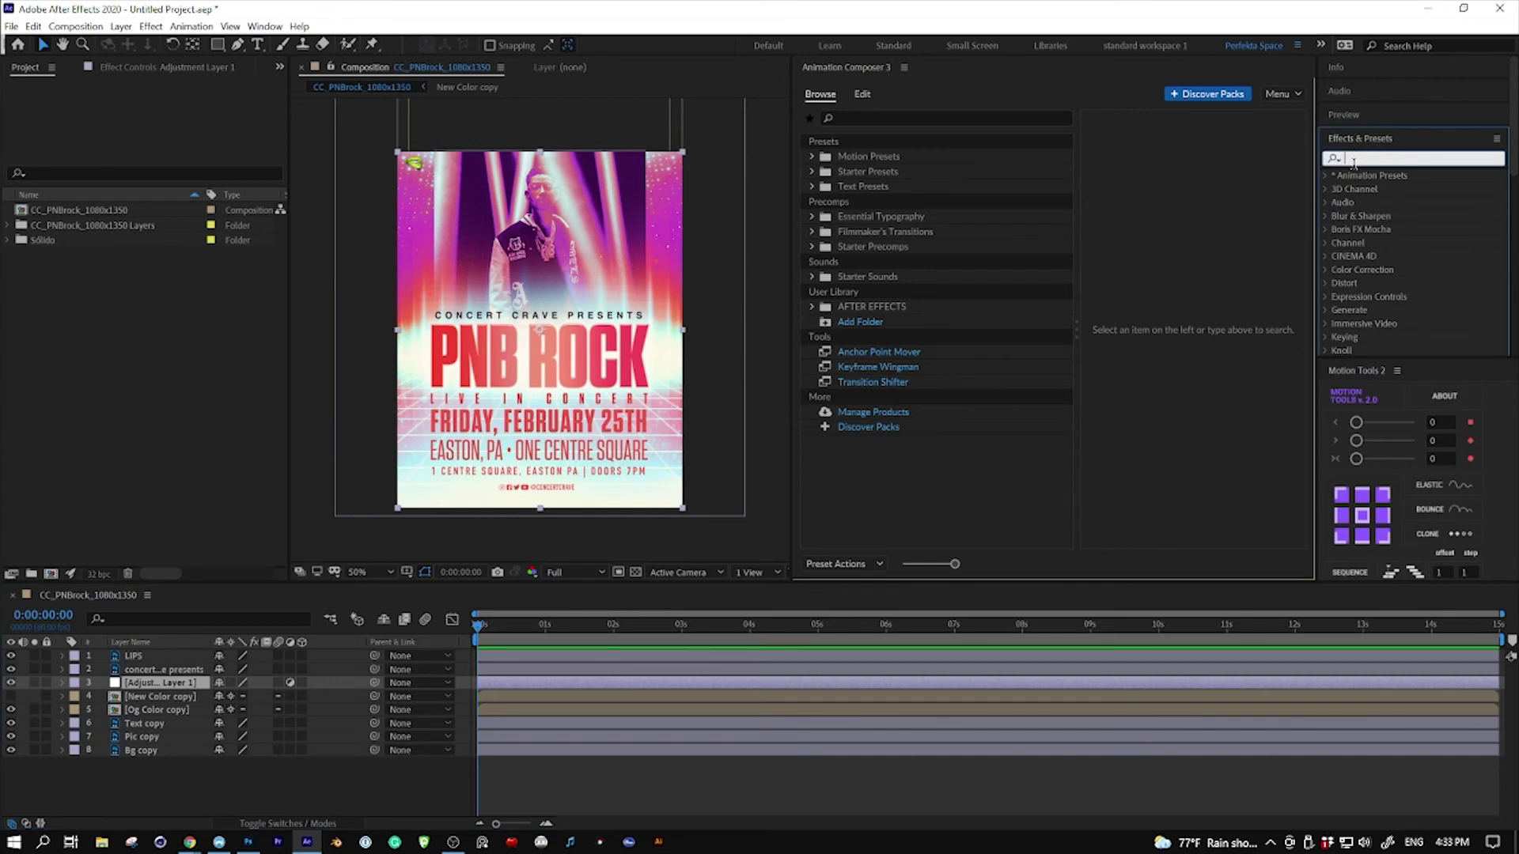
pyautogui.write('co')
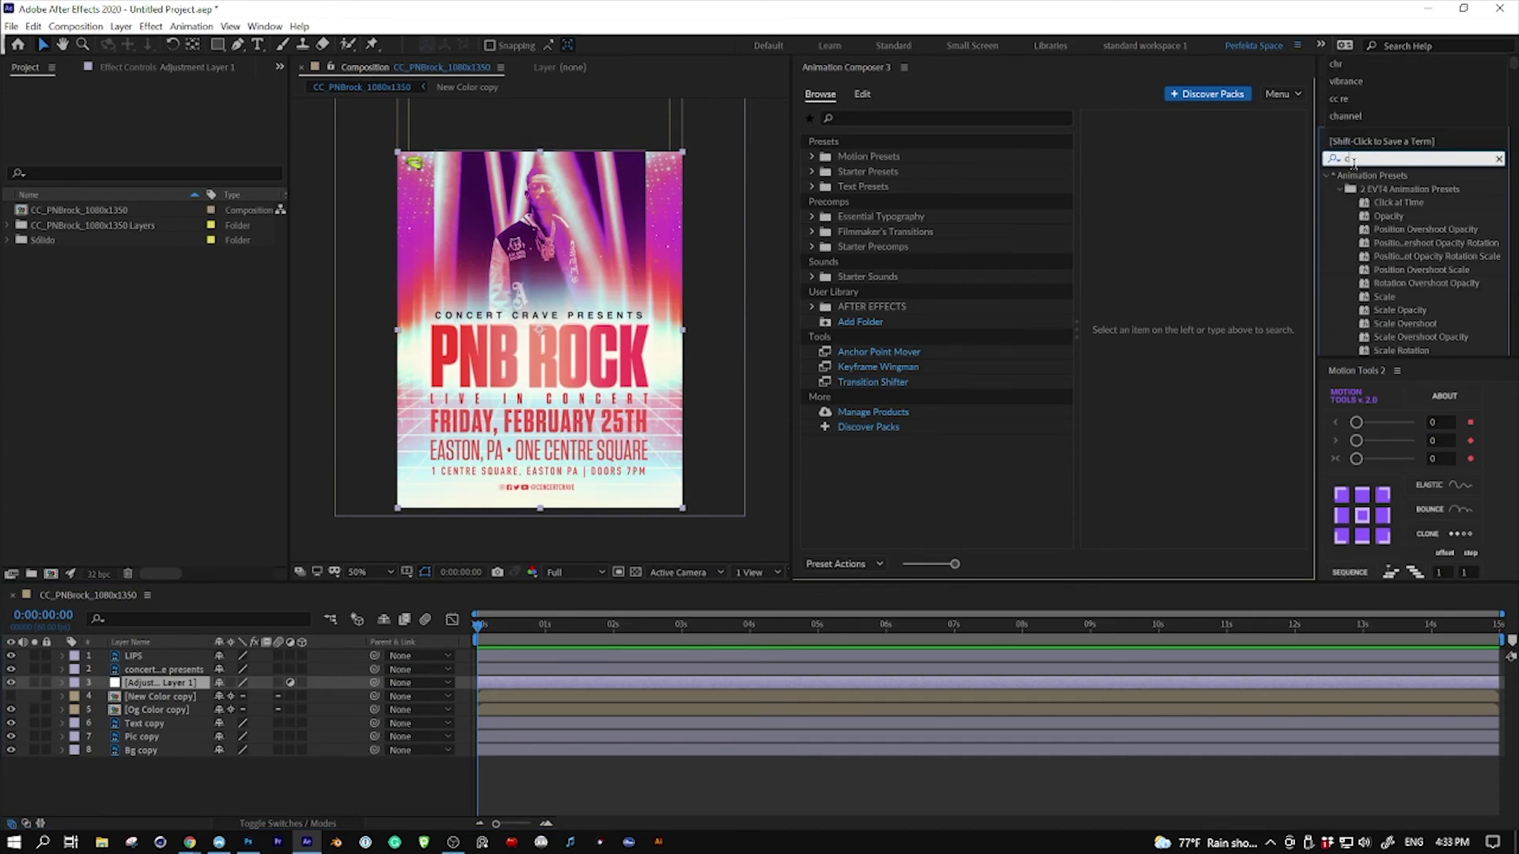
pyautogui.write('lor l')
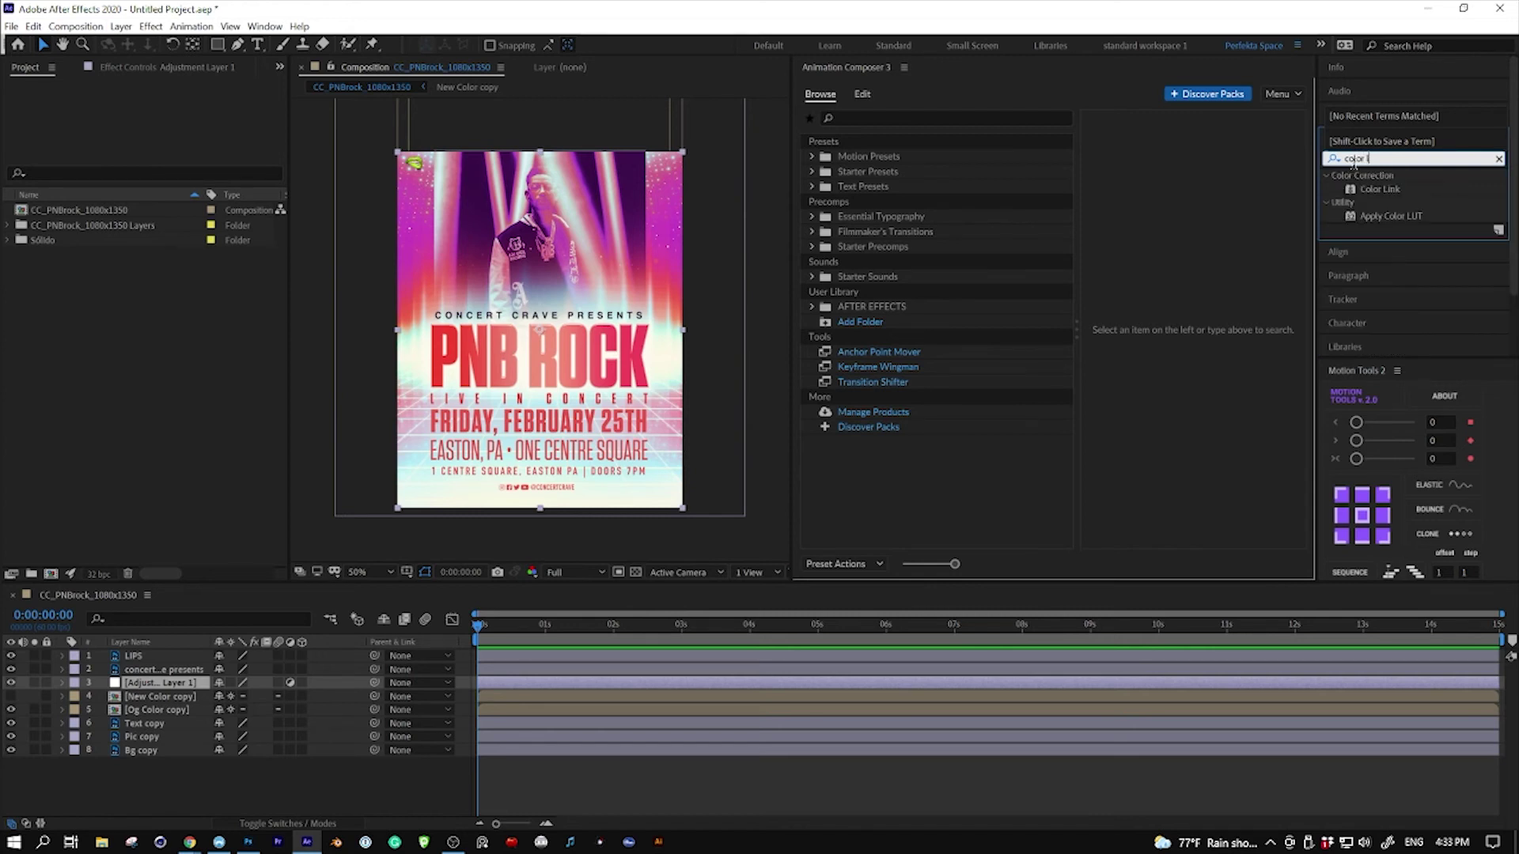
pyautogui.click(1381, 215)
pyautogui.moveTo(1379, 216); pyautogui.dragTo(162, 685)
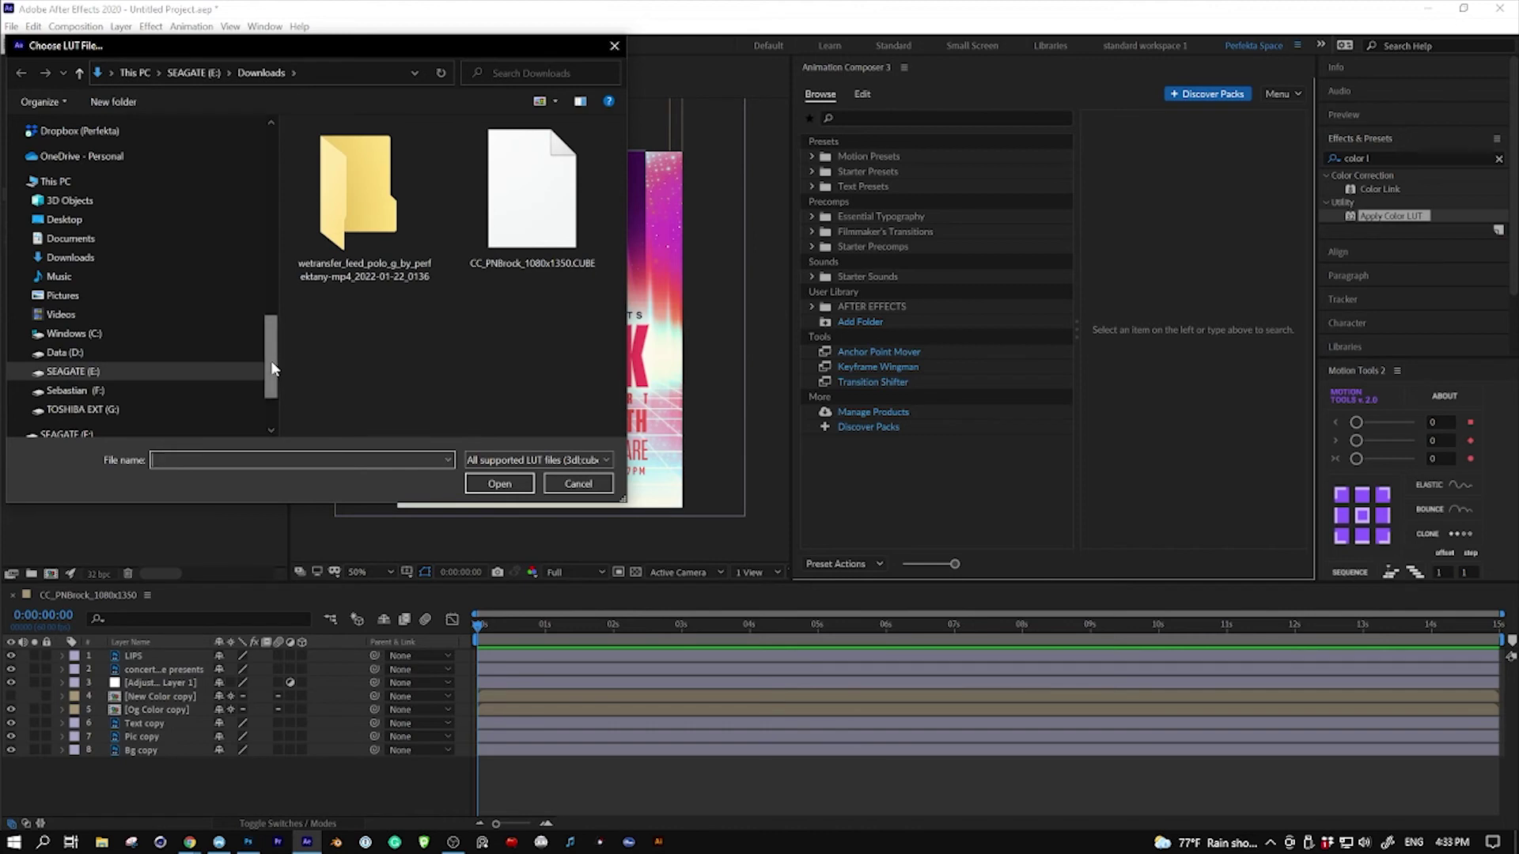
# Load CC_PNBrock_1080x1350.CUBE from the Downloads folder as the LUT file for the effect.
pyautogui.moveTo(271, 367); pyautogui.dragTo(248, 200)
pyautogui.click(129, 200)
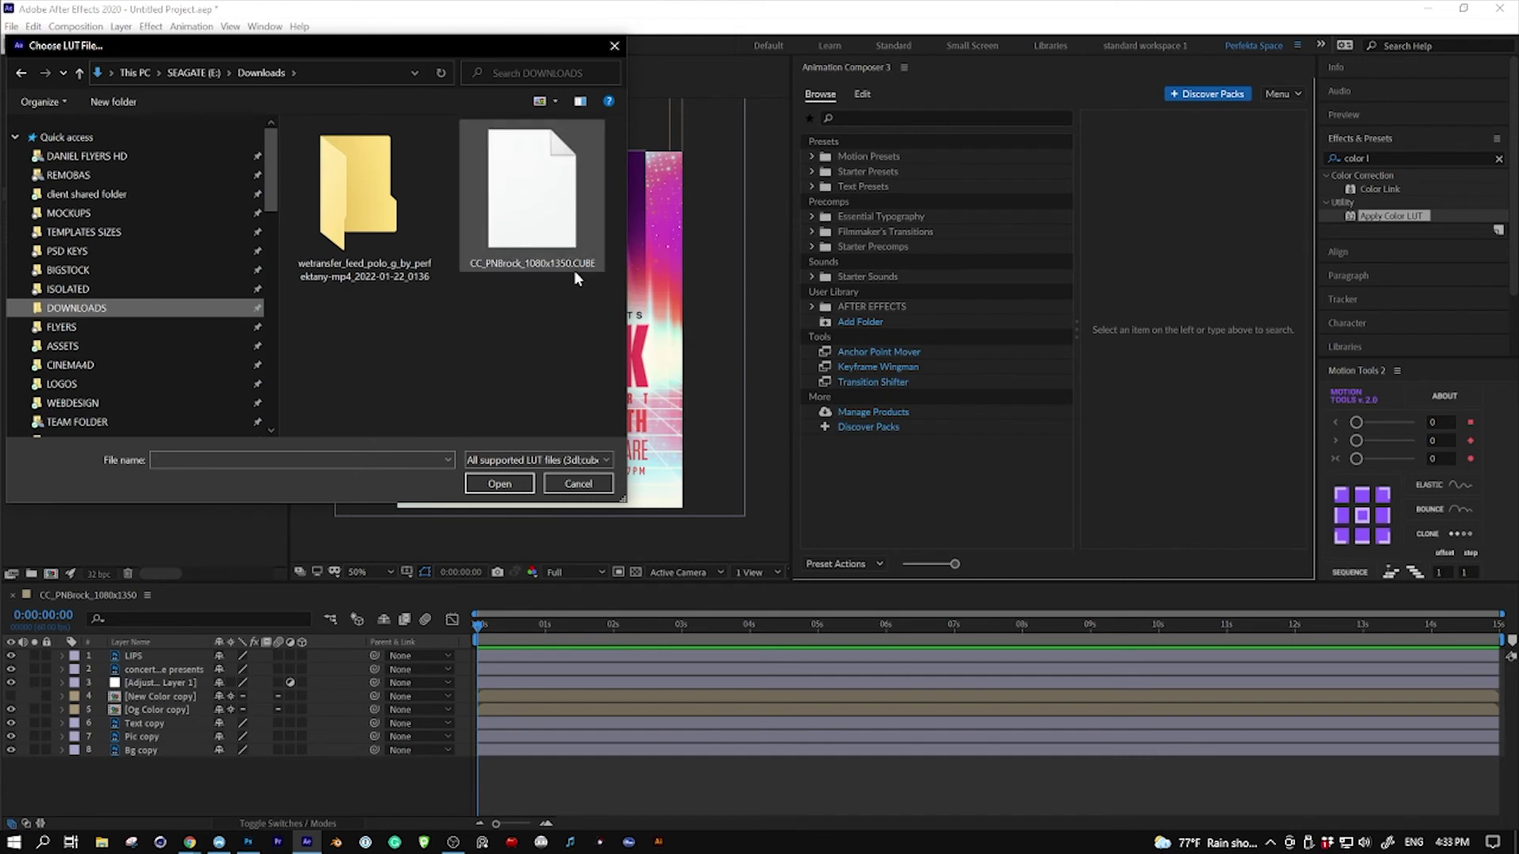
pyautogui.click(544, 222)
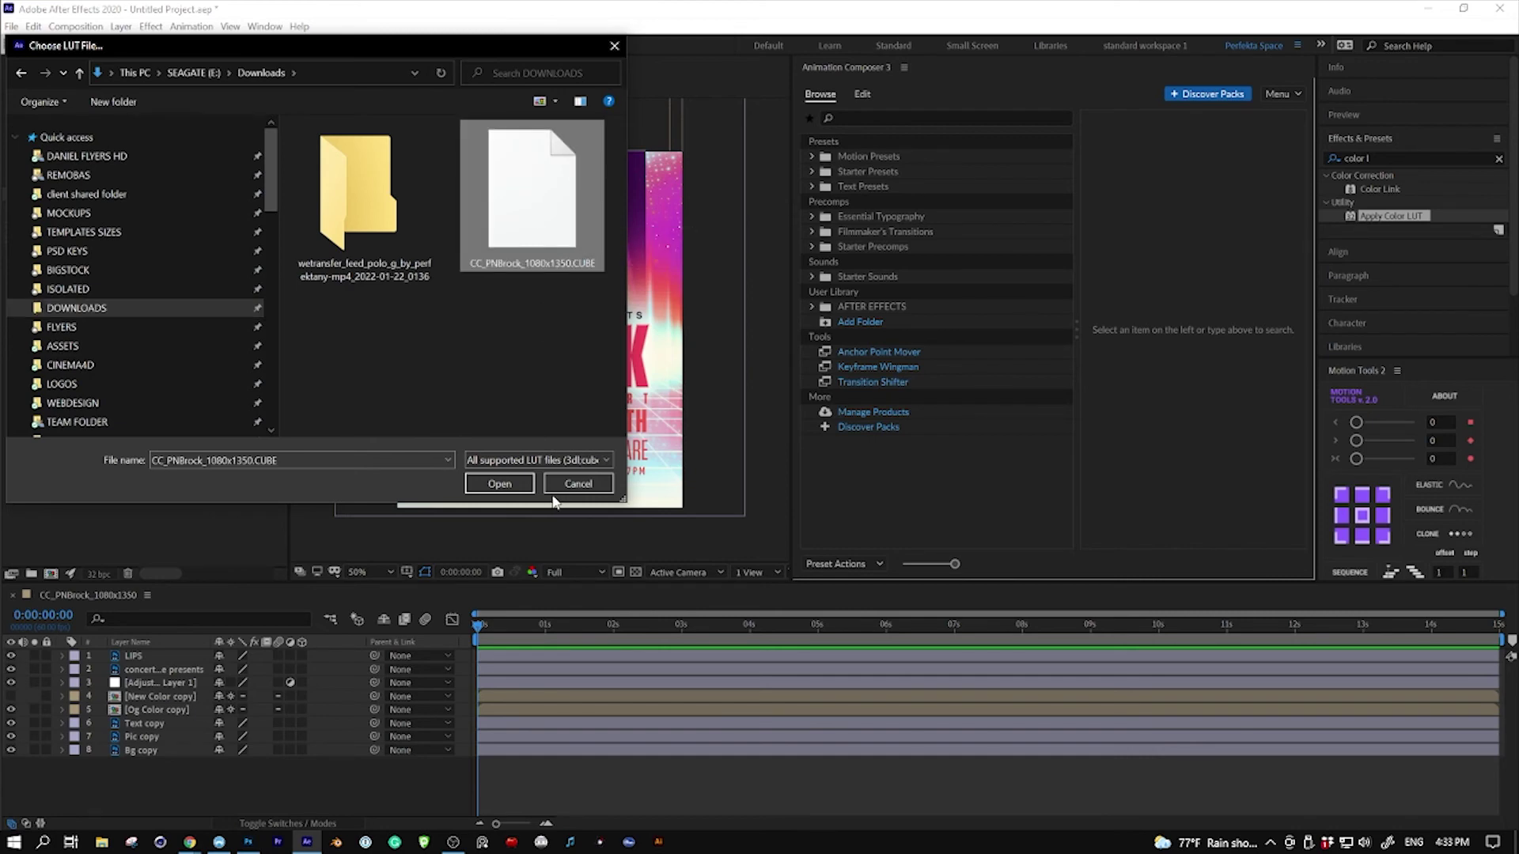
pyautogui.click(499, 483)
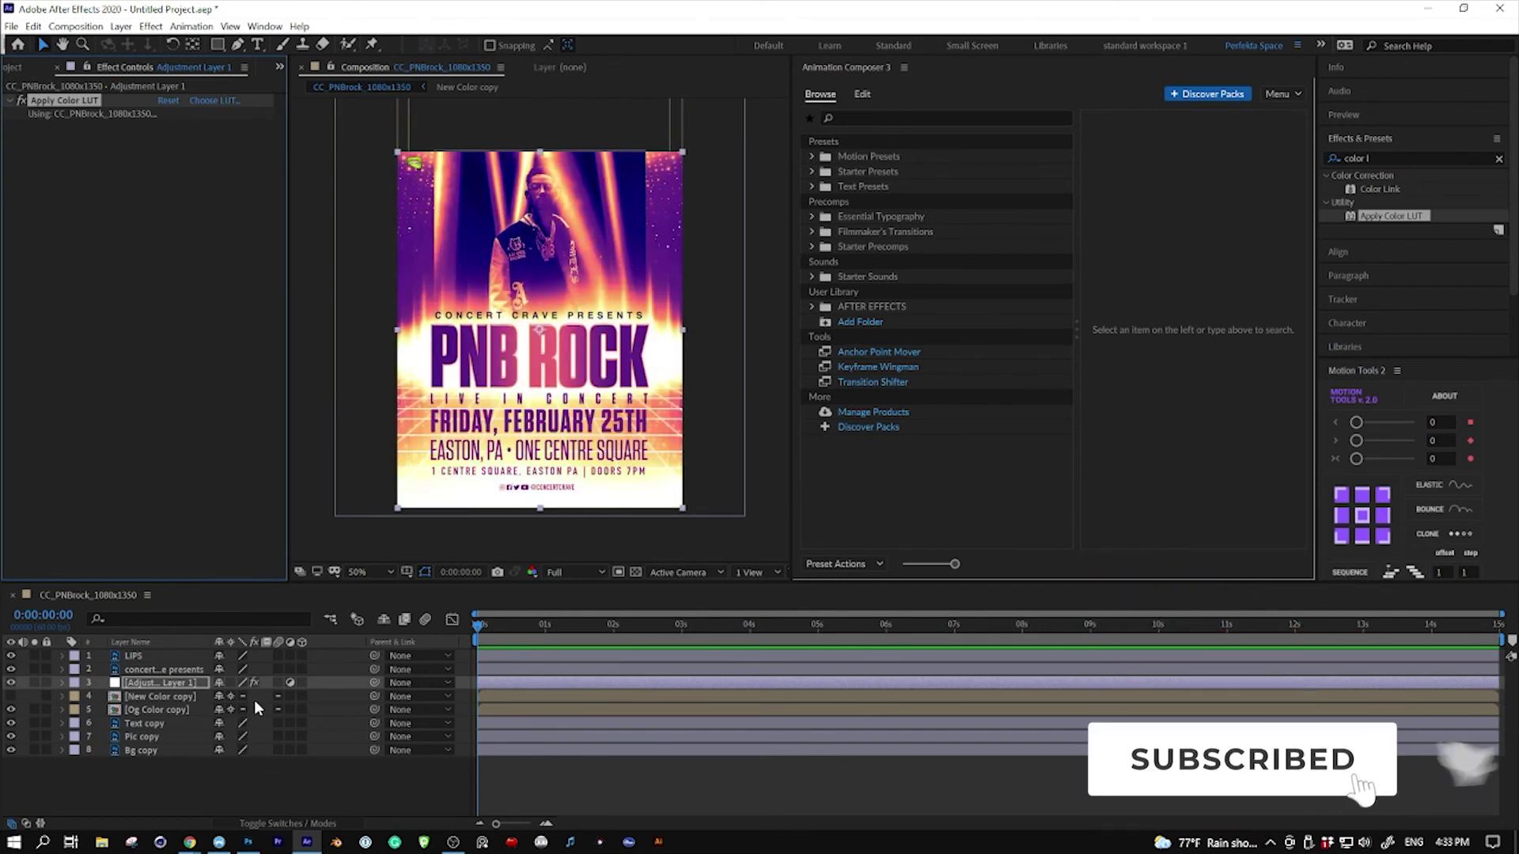
# Compare the original poster's colors in Photoshop with the LUT-graded composition in After Effects.
pyautogui.click(249, 843)
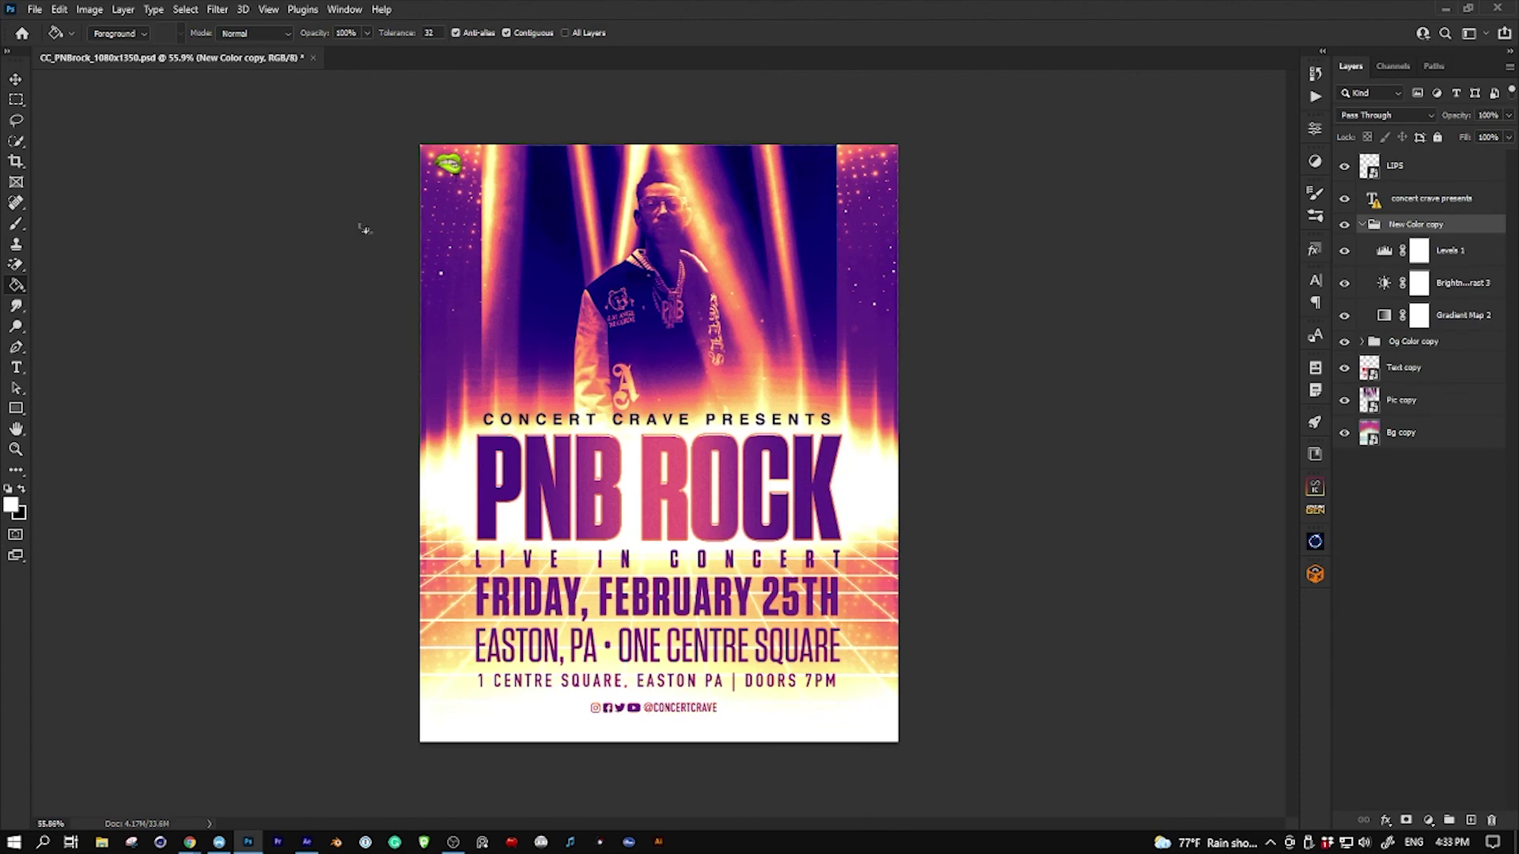
pyautogui.click(1362, 226)
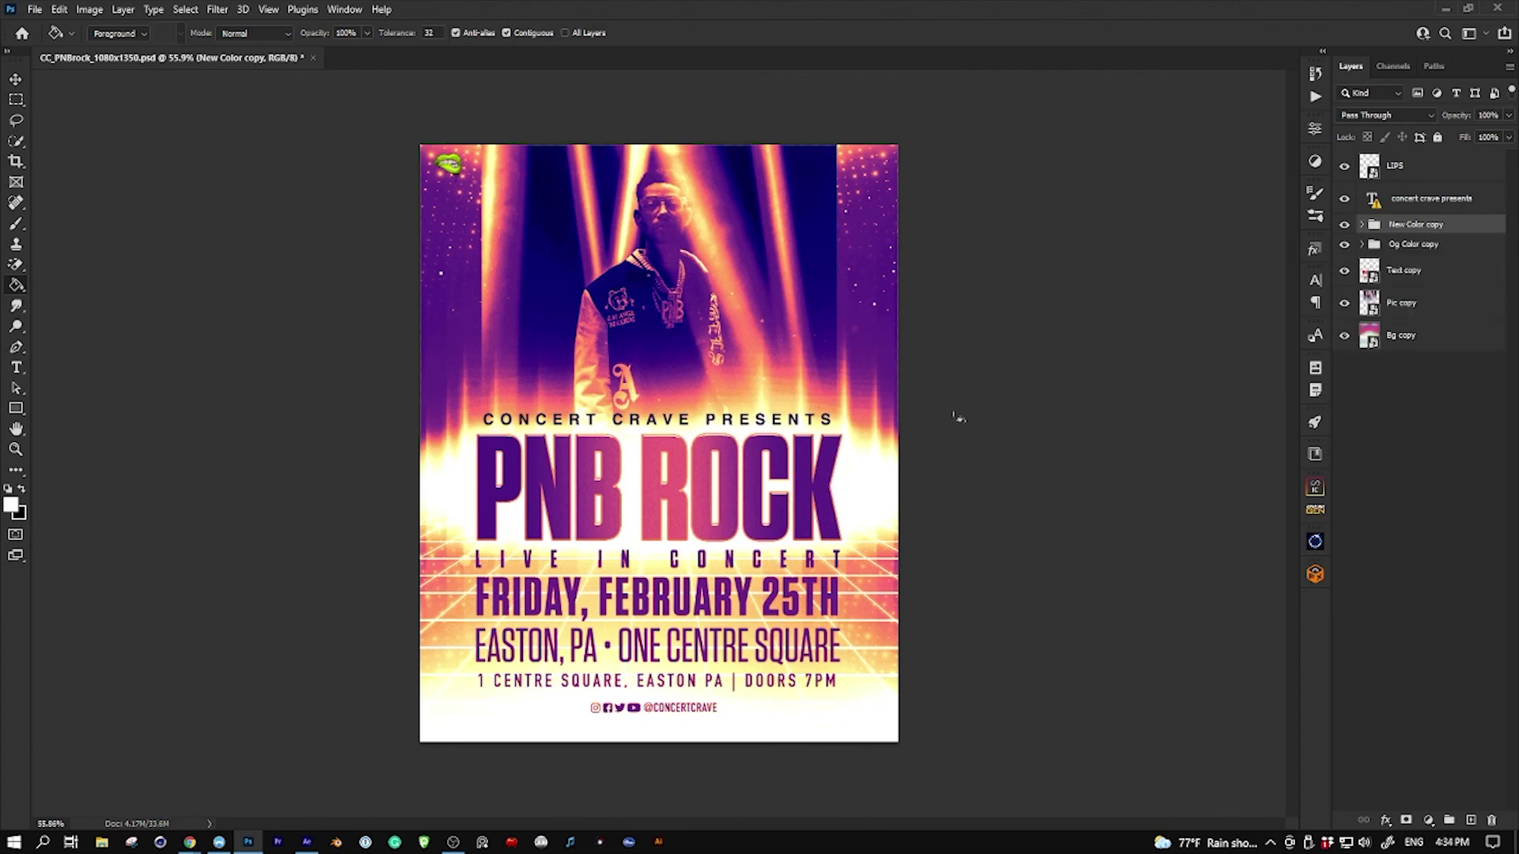
pyautogui.click(307, 843)
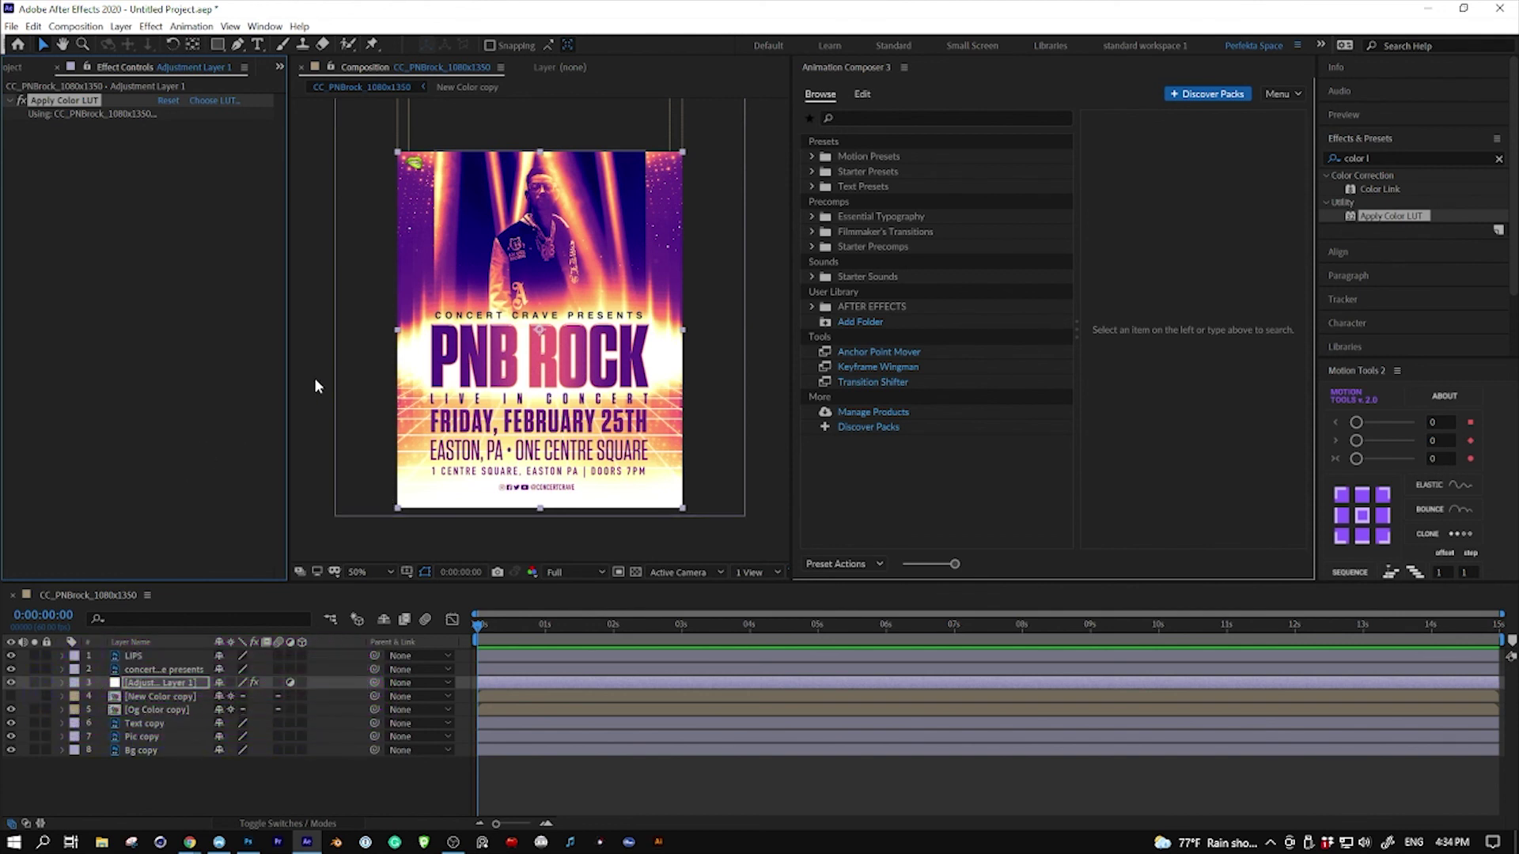
pyautogui.click(291, 696)
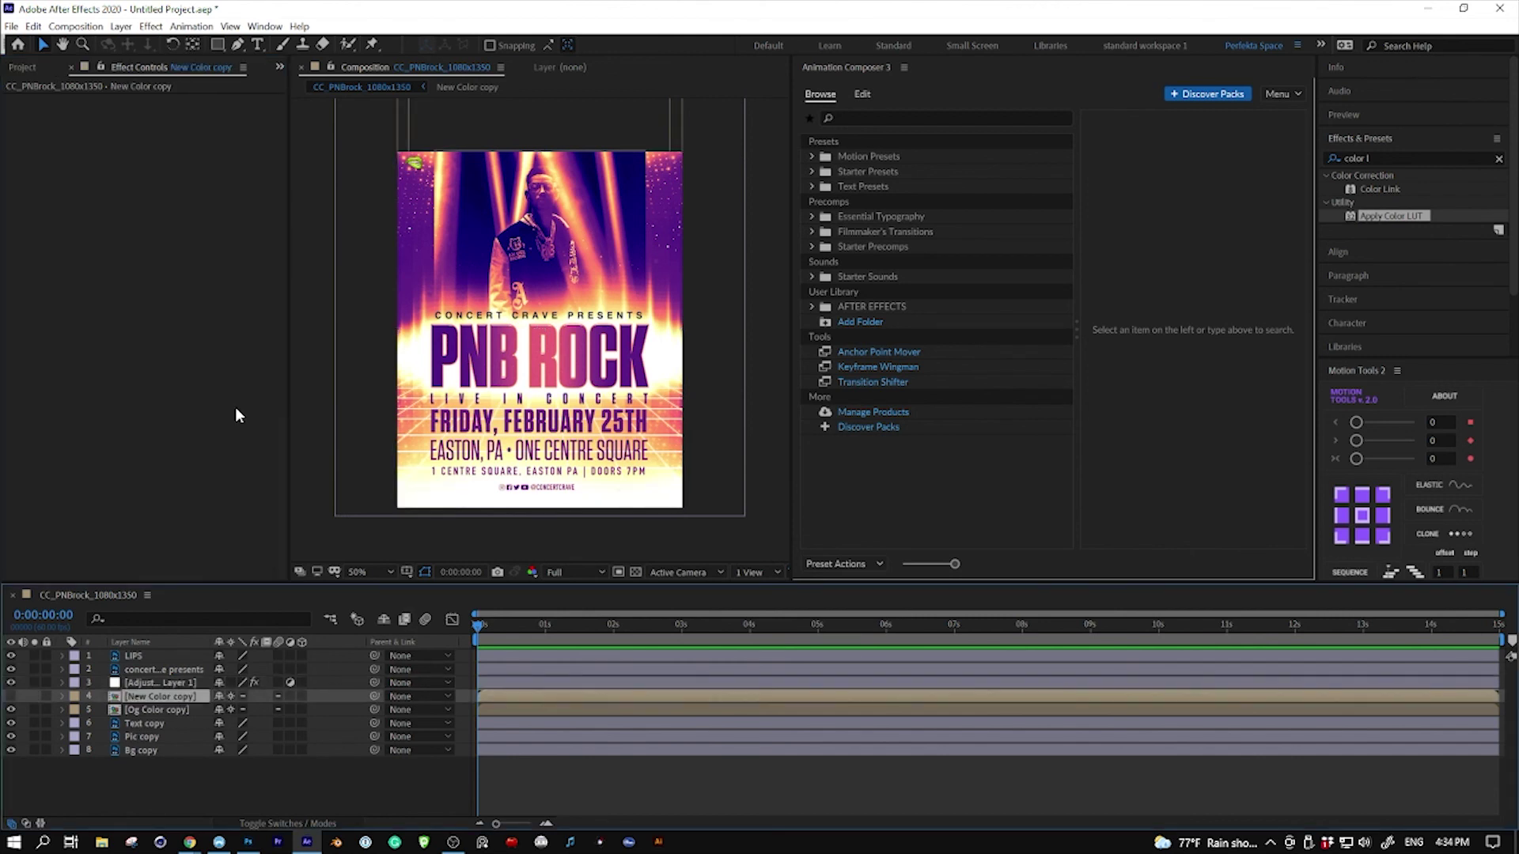